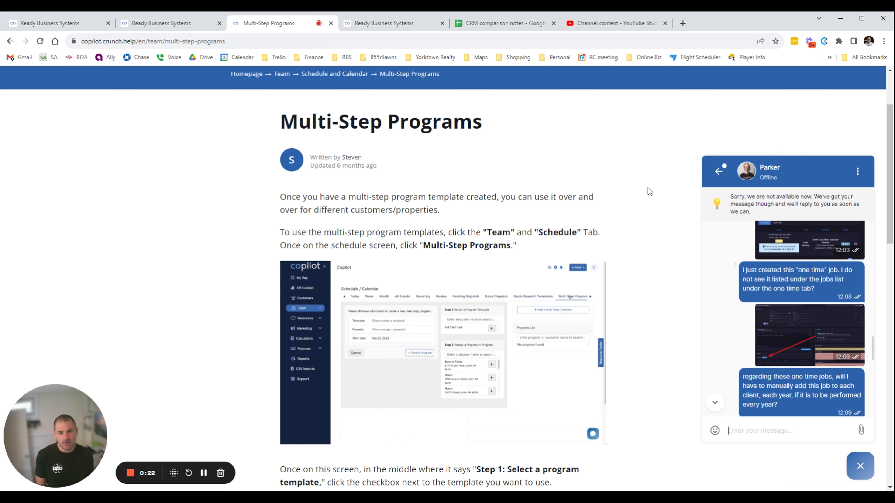
- Find the support chat's numbered replies and highlight the first one, about importing attachments to client accounts
scroll(787, 276, down, 4)
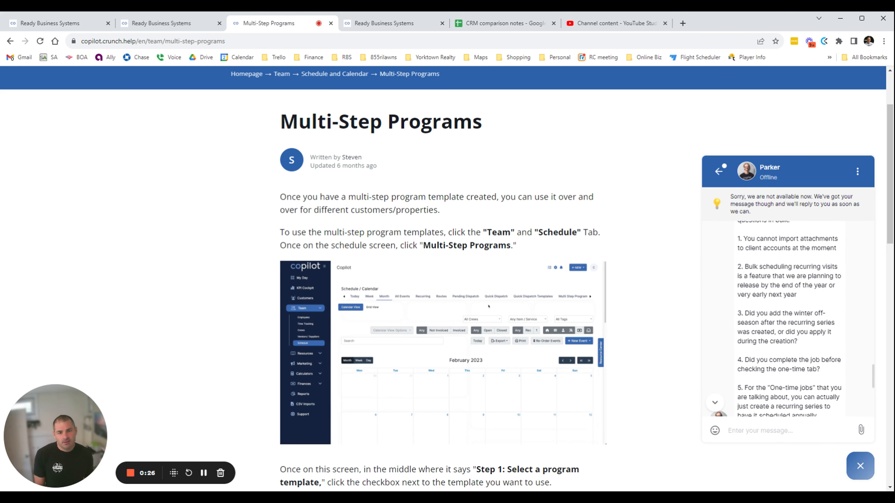
drag(743, 238, 841, 251)
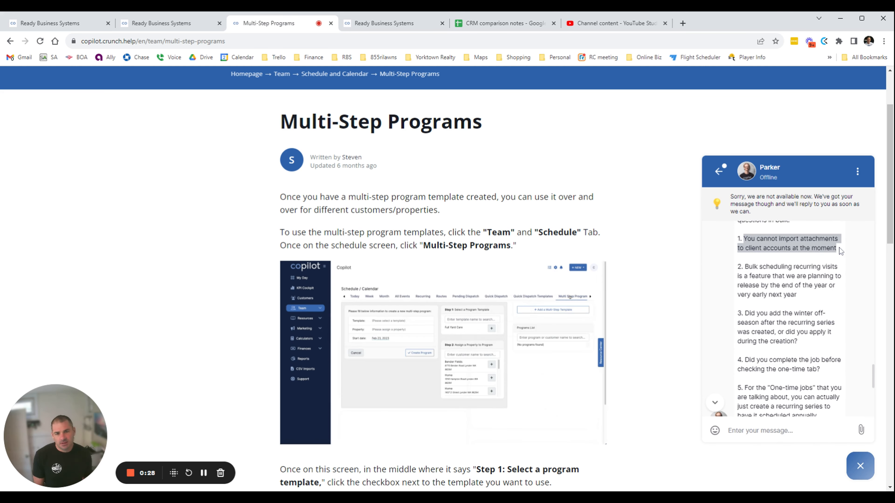
click(843, 252)
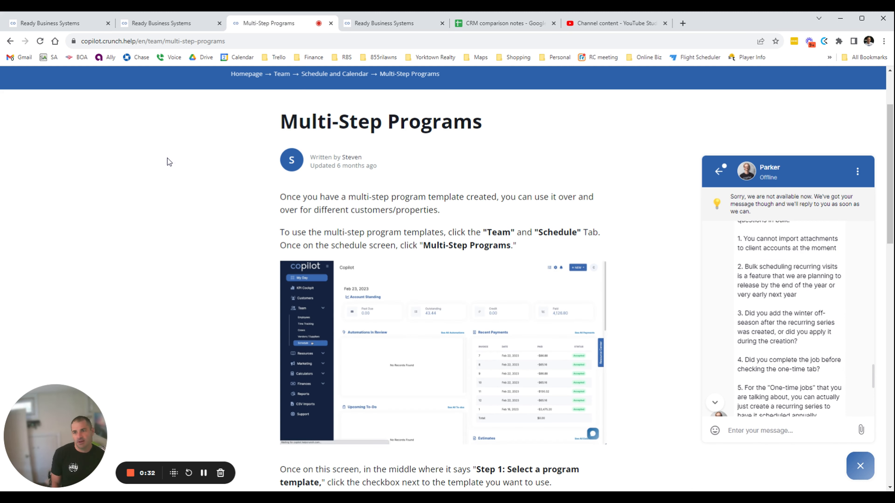
- Examine the attachments area of the Service Autopilot client record and check the CRM comparison notes sheet for the matching entry
click(204, 473)
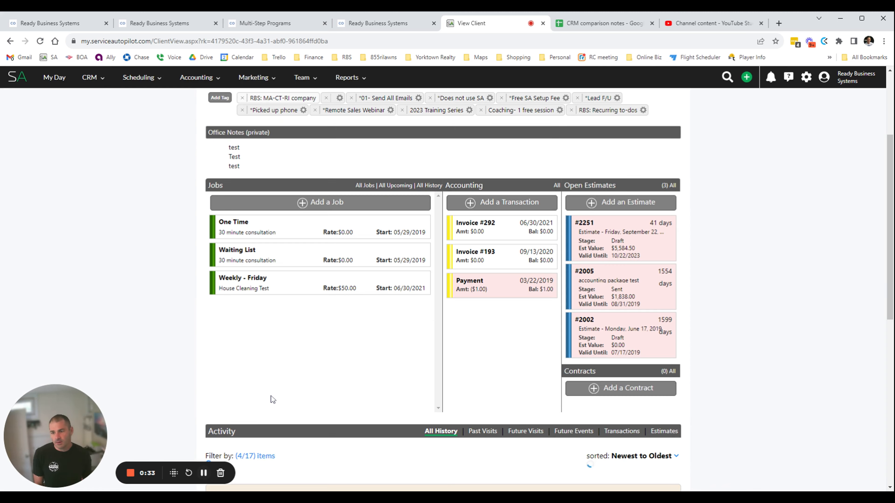
scroll(271, 396, down, 15)
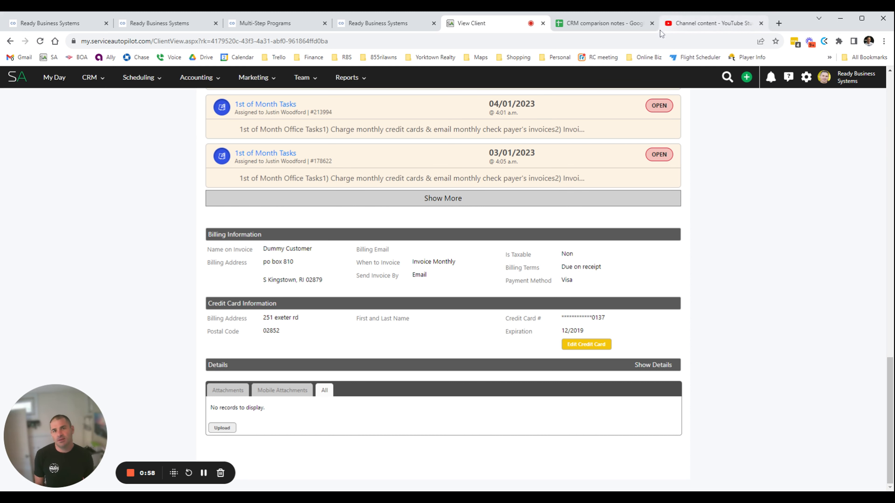
click(599, 22)
click(35, 374)
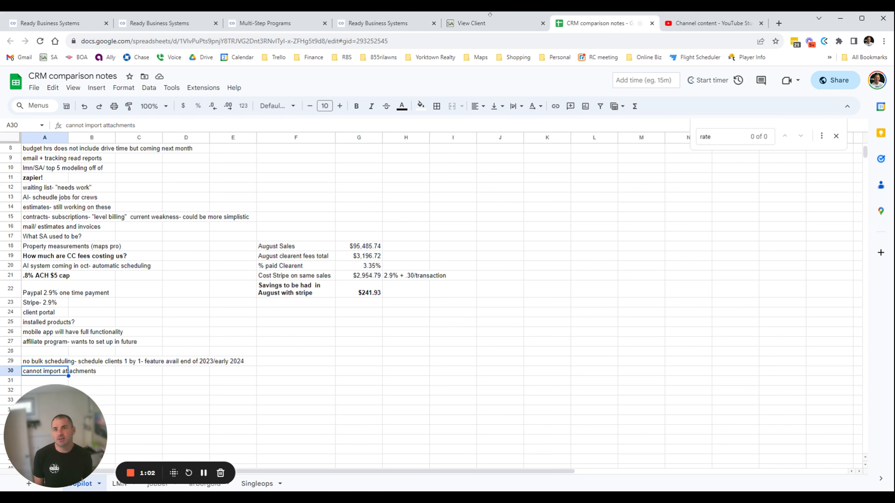
- Return to the support chat beside the Multi-Step Programs article and highlight reply 2 about bulk scheduling recurring visits
click(500, 24)
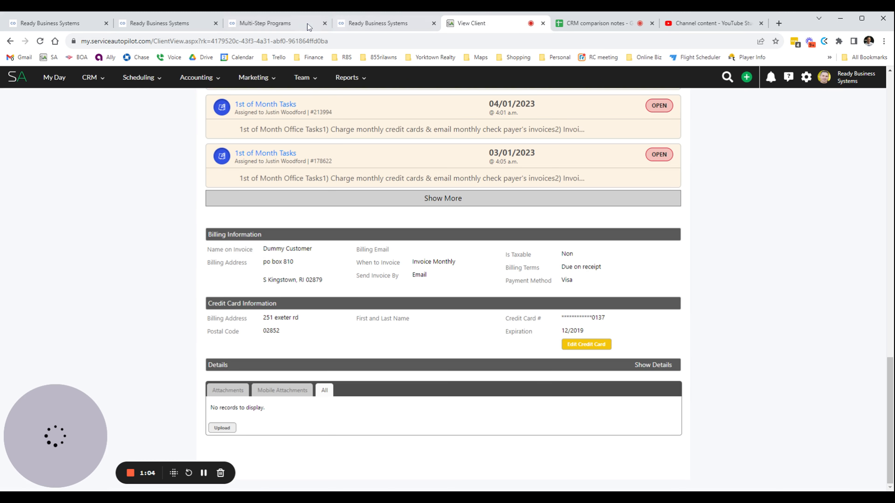
click(392, 26)
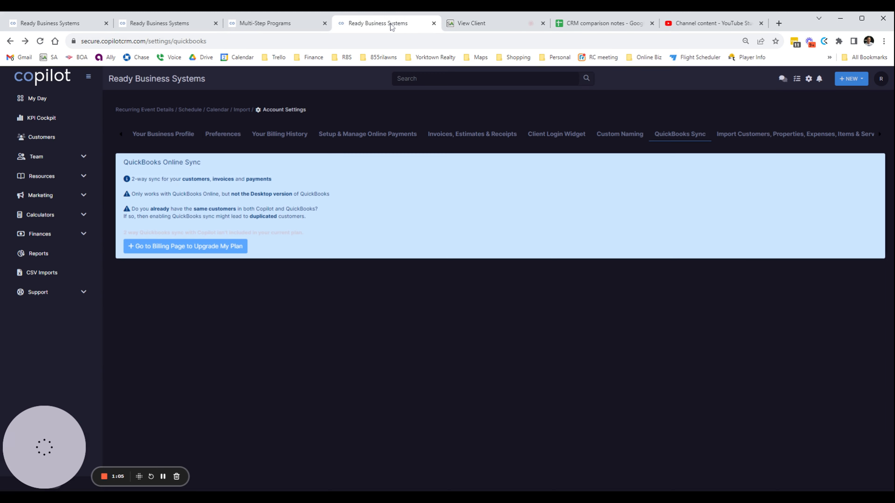
click(276, 27)
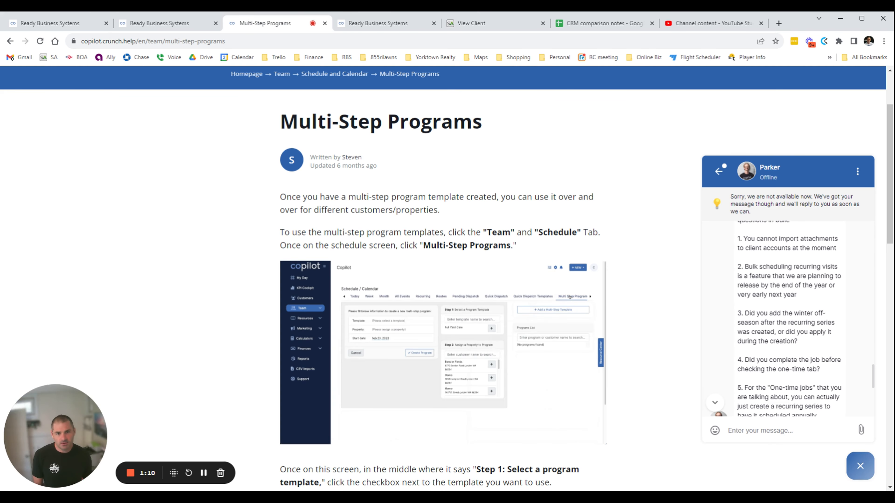
drag(749, 286, 797, 295)
click(786, 286)
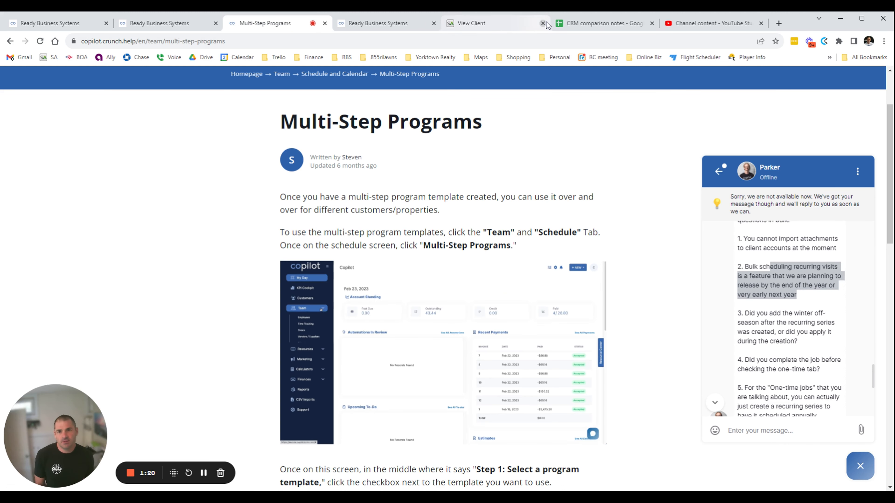
- Check the bulk scheduling note in row 29 of the CRM comparison notes sheet, and go back to the support chat
click(595, 22)
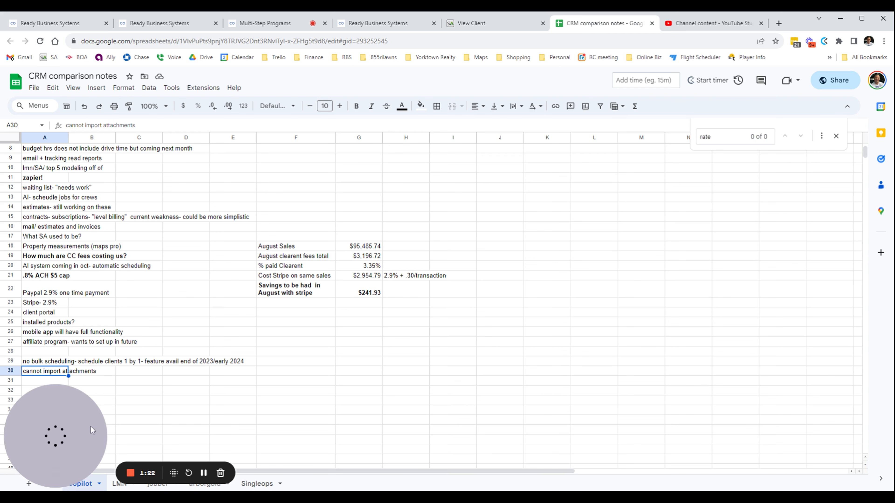
click(188, 361)
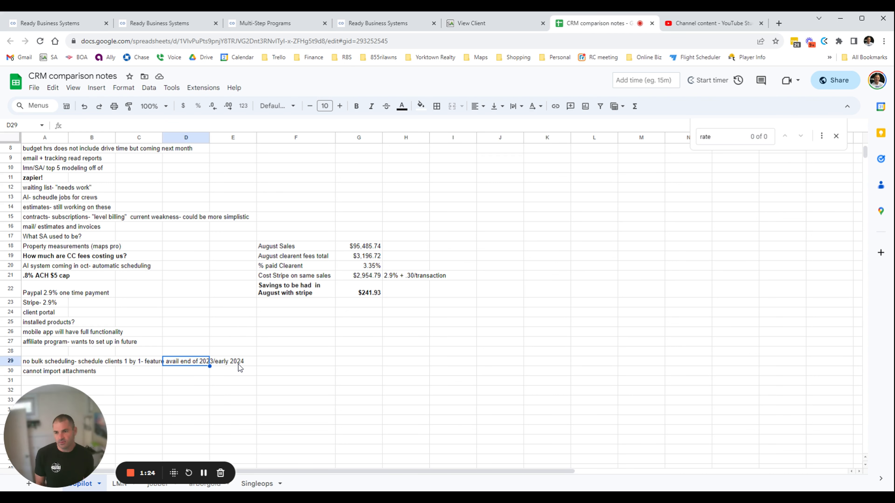
click(388, 23)
click(287, 25)
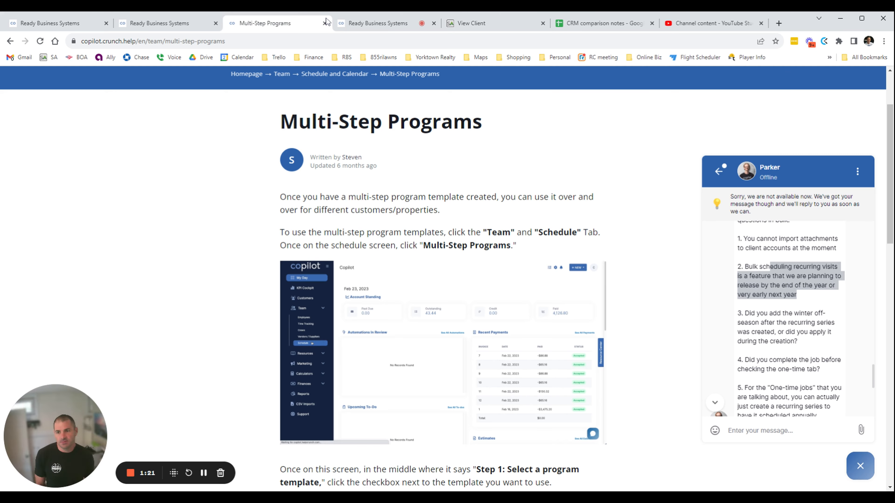
- Read item 3 of the support reply, about adding the winter off-season to the recurring series
drag(754, 313, 824, 343)
scroll(786, 265, down, 1)
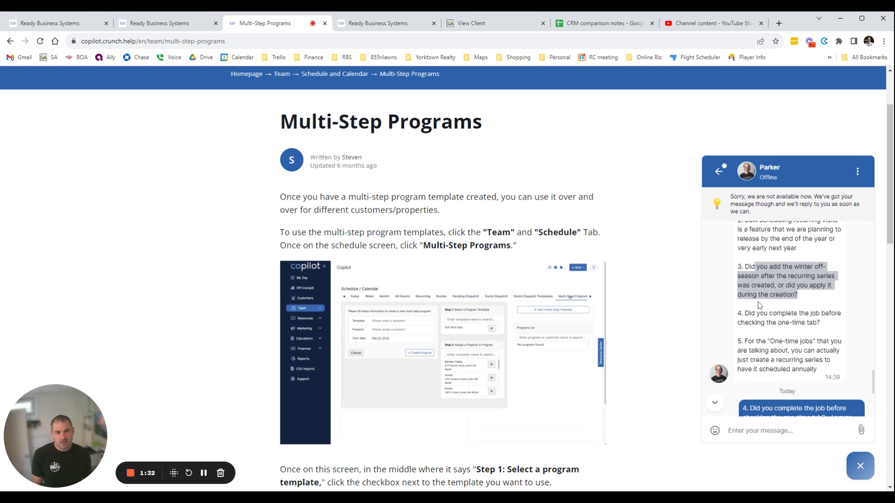
click(816, 309)
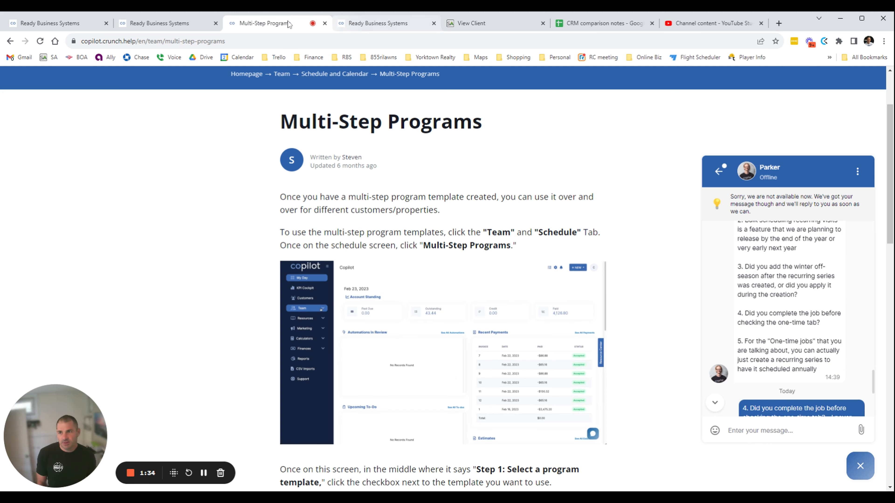
click(178, 25)
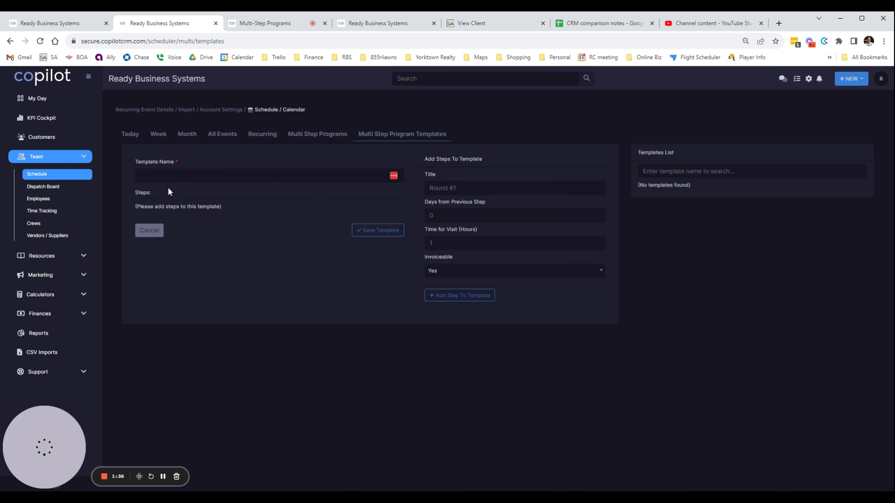
click(44, 24)
click(367, 23)
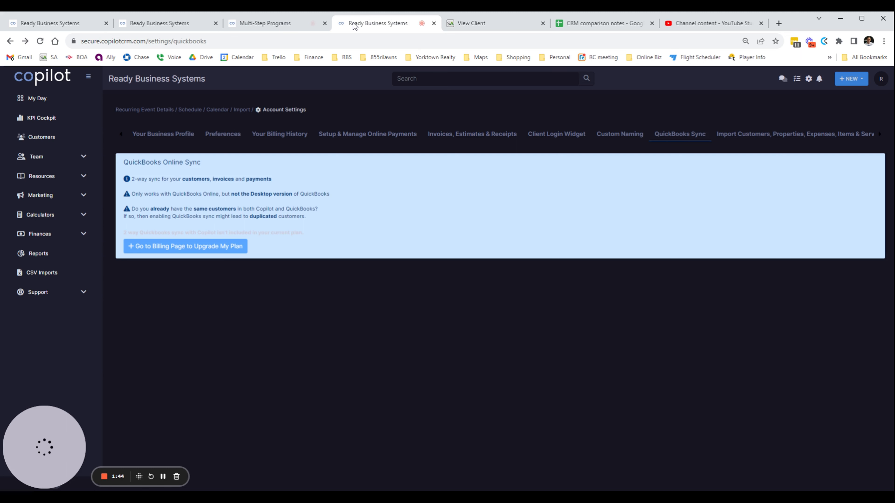
- Go through items 3 to 5 of the support reply, covering the winter off-season, the one-time tab and annual one-time jobs
click(290, 24)
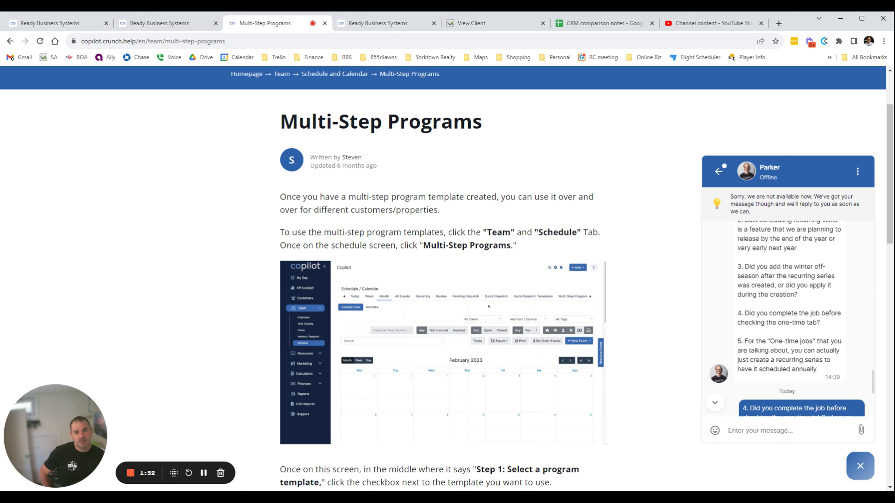
drag(764, 277, 821, 285)
drag(745, 313, 825, 320)
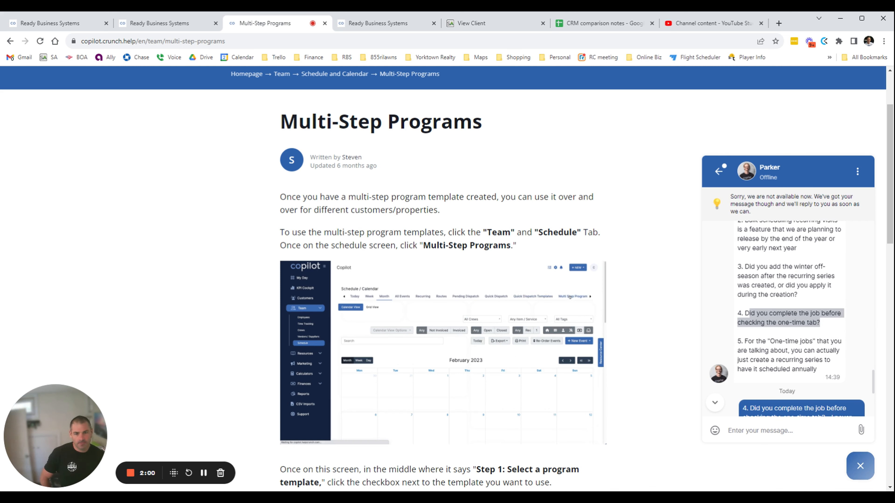
drag(758, 342, 824, 371)
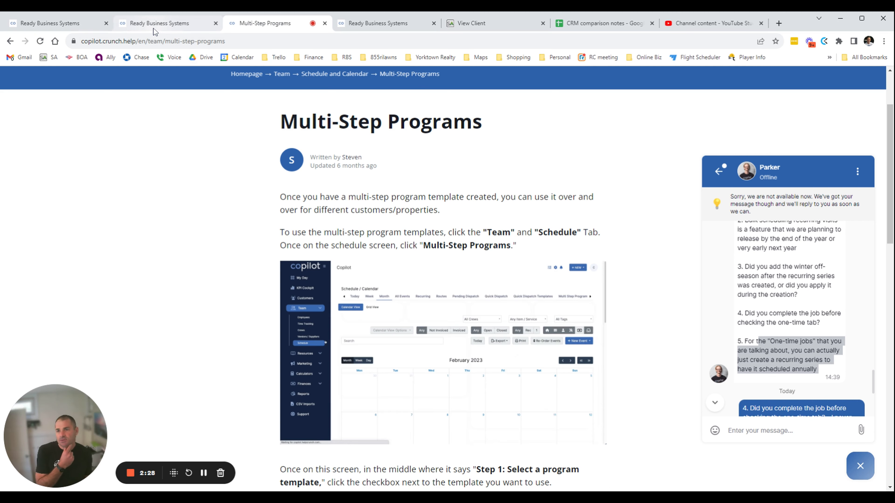
- Skim the Multi-Step Programs help article and open the Multi Step Programs page of the Copilot schedule
drag(281, 121, 464, 124)
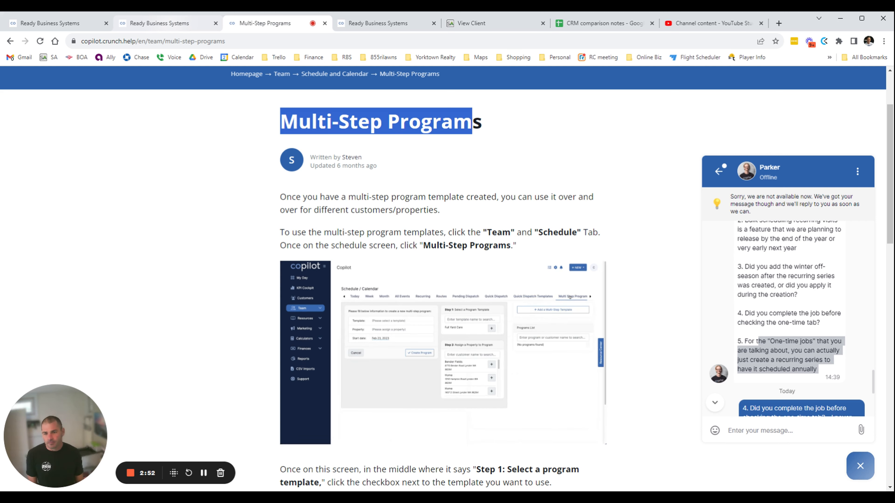
scroll(440, 246, down, 9)
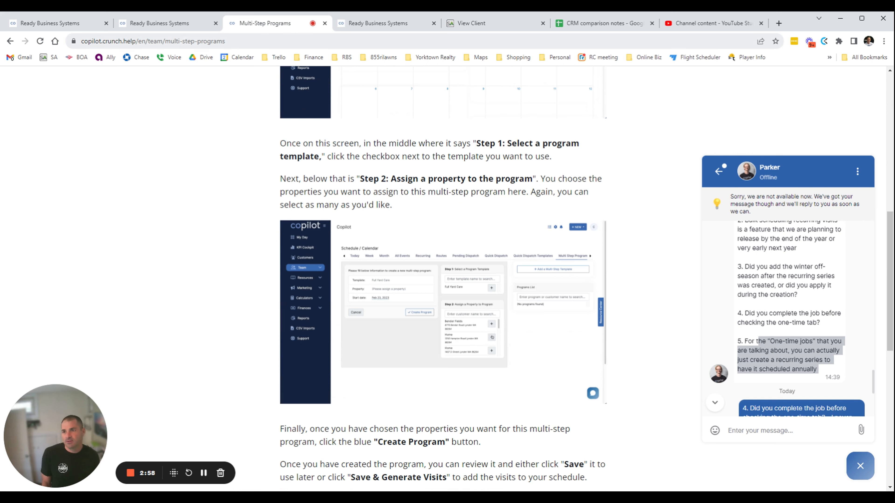
click(160, 25)
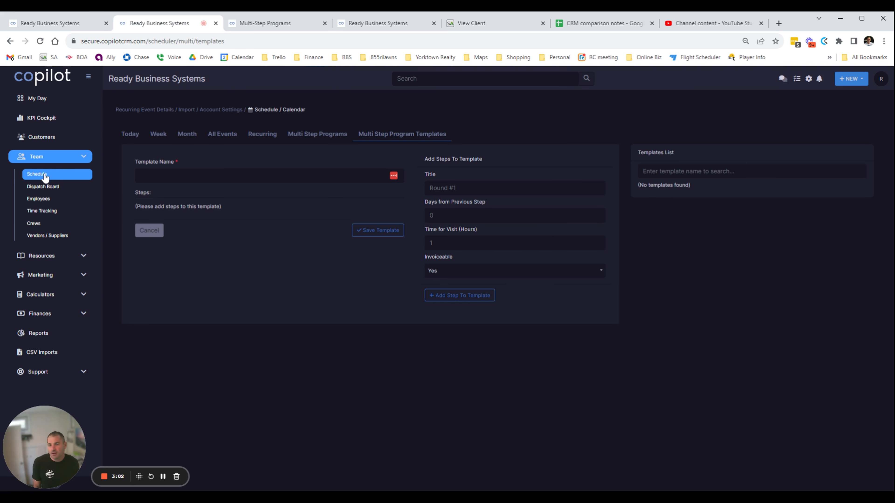
click(412, 134)
click(319, 135)
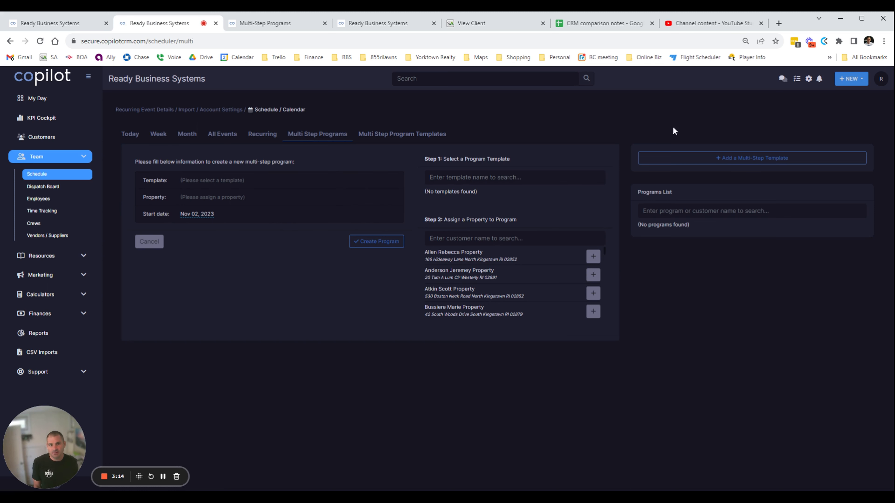
- Start a new multi-step program template named "Fertilizing Program" and open its first step's title for entry
click(767, 165)
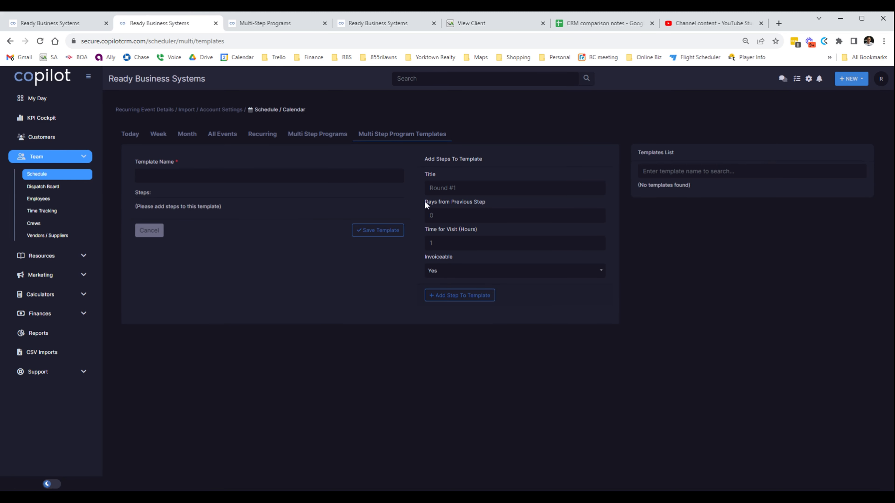
click(230, 176)
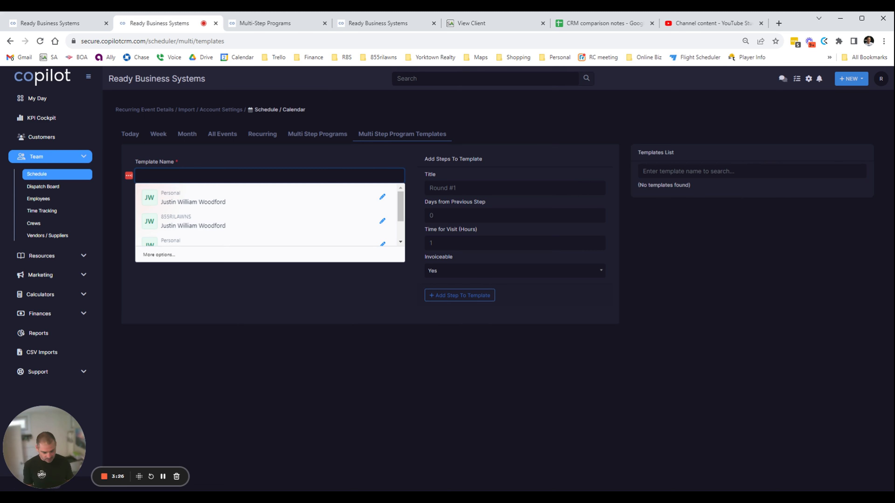
text(Fert)
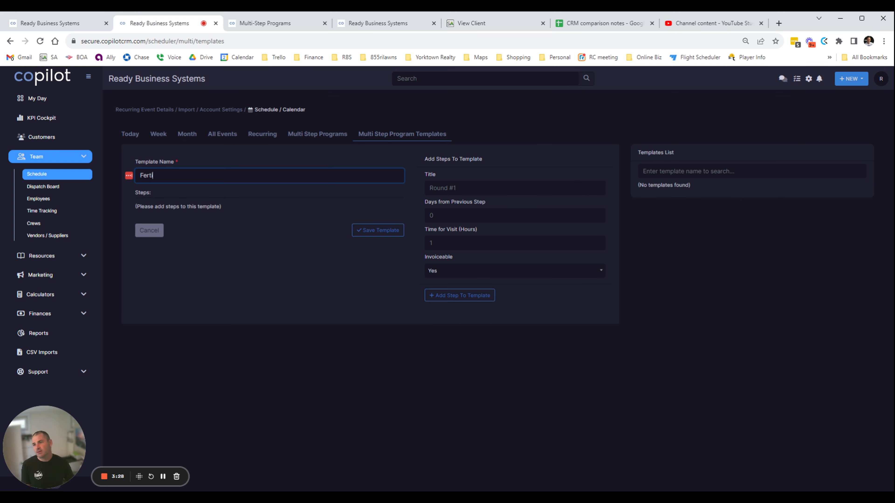
text(ilizing p)
key(BackSpace)
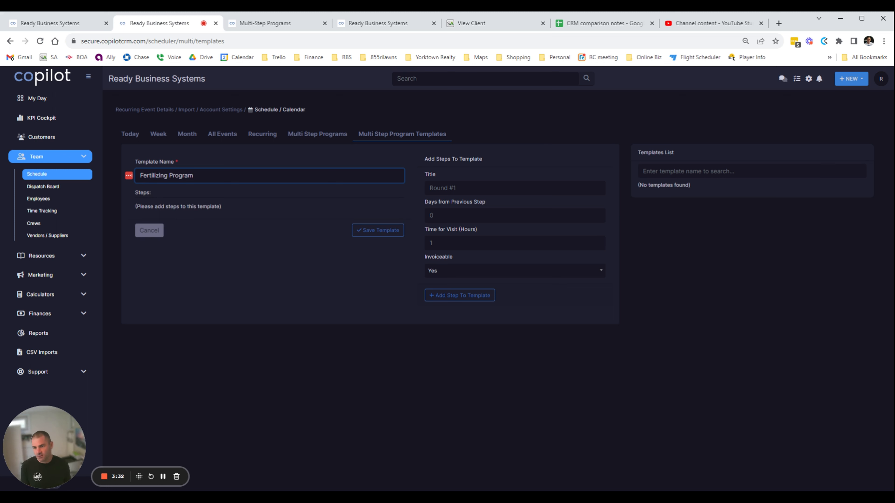
click(478, 186)
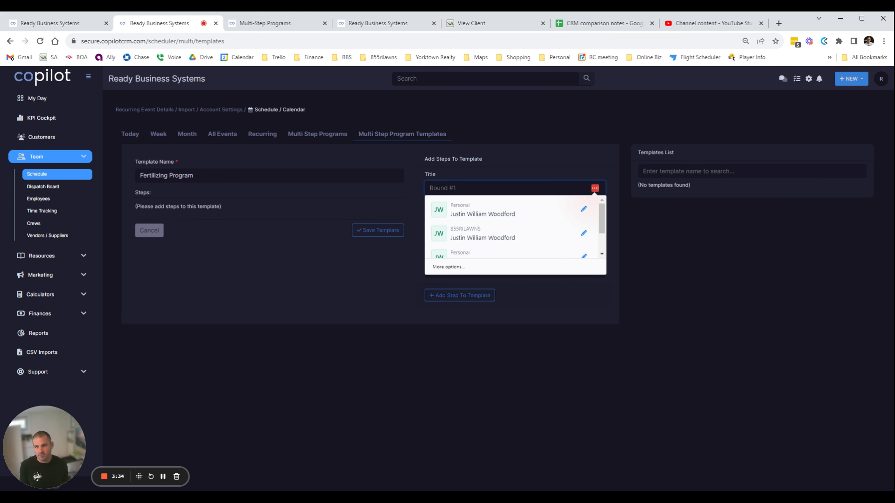
click(498, 156)
click(483, 188)
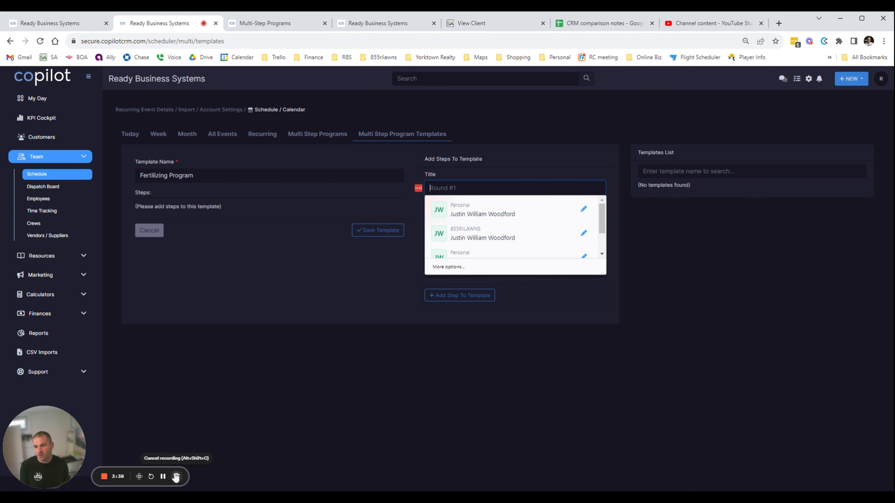
- Switch to Service Autopilot's Master Packages and open the 855 Lawn Treatment Package AUTORENEW in the package editor
click(163, 477)
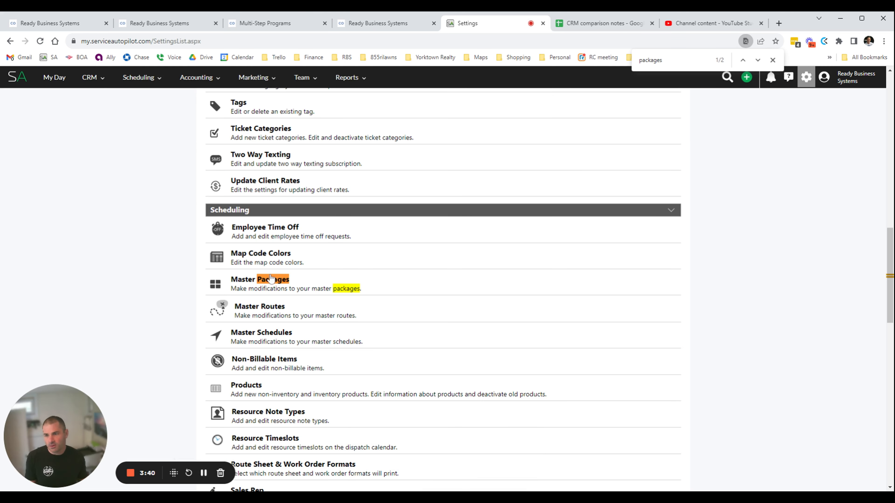
click(267, 281)
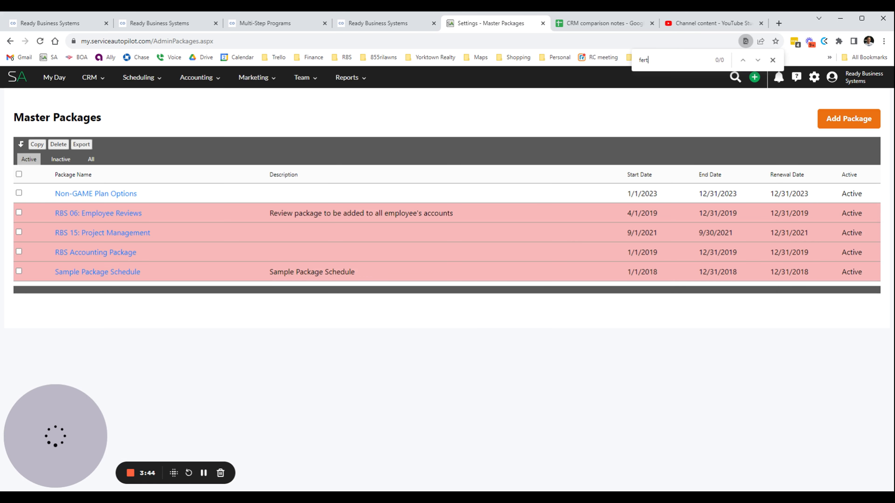
click(203, 472)
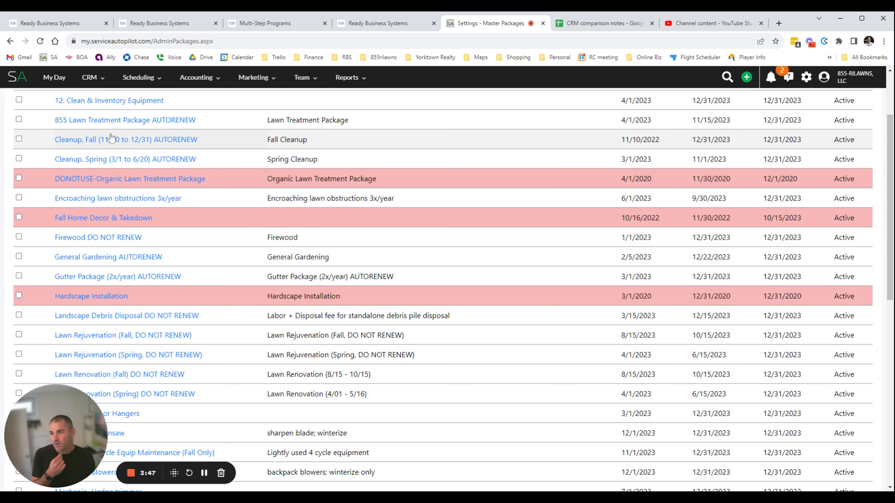
click(110, 138)
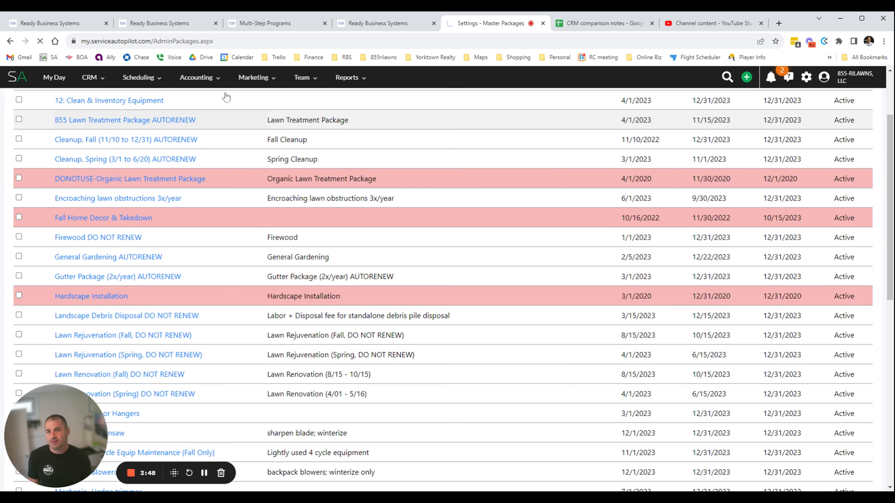
mouse_move(263, 87)
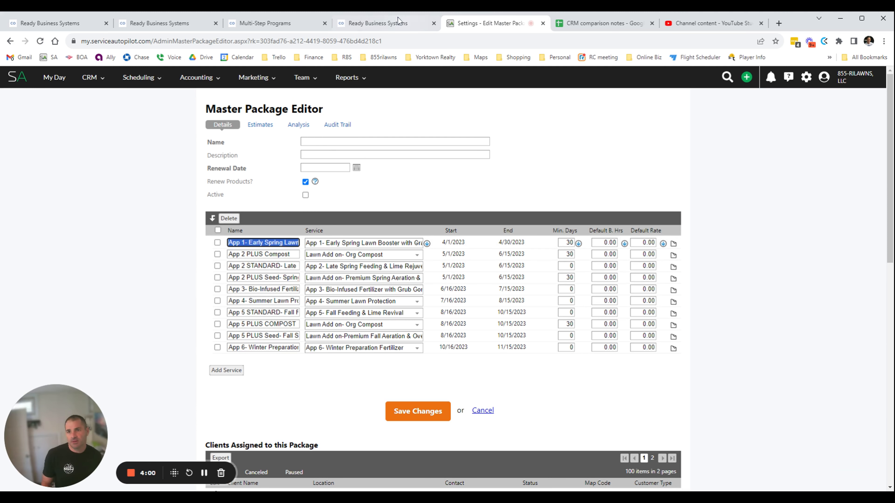
- Return to Copilot's template form and title the first step "App 1- Early Spring Lawn Booster with Crabgrass Pre-Emergent"
click(377, 23)
click(264, 23)
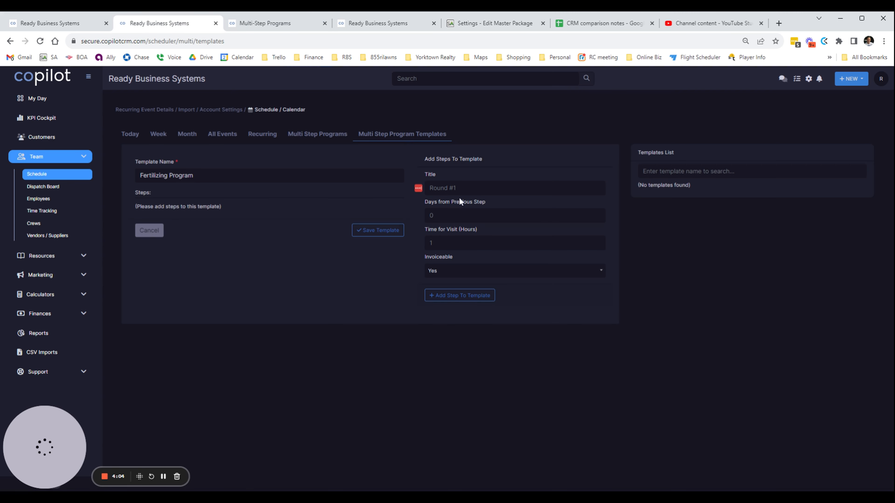
click(464, 189)
text(App 1- Early Spring Lawn Booster with Crabgrass Pre-Emergent)
click(526, 170)
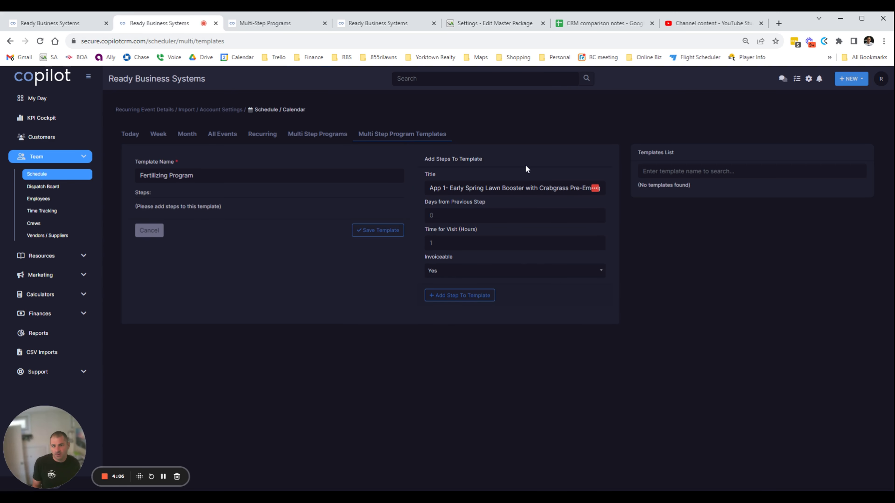
- Check App 1's minimum days in the Service Autopilot package and set the Copilot step's days from previous step to 30
click(504, 215)
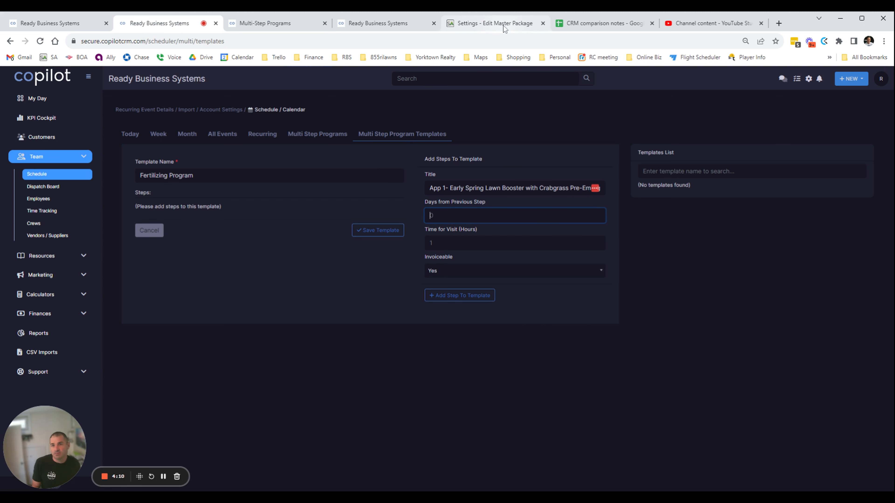
drag(505, 28, 287, 29)
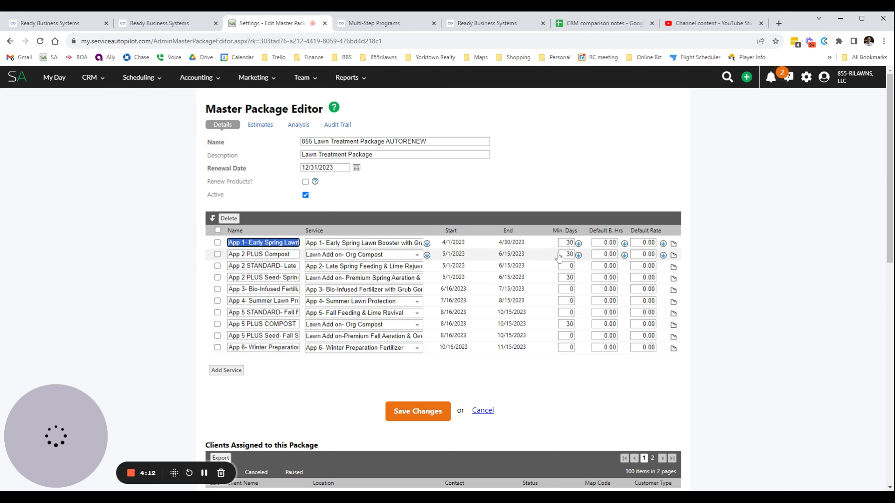
click(197, 23)
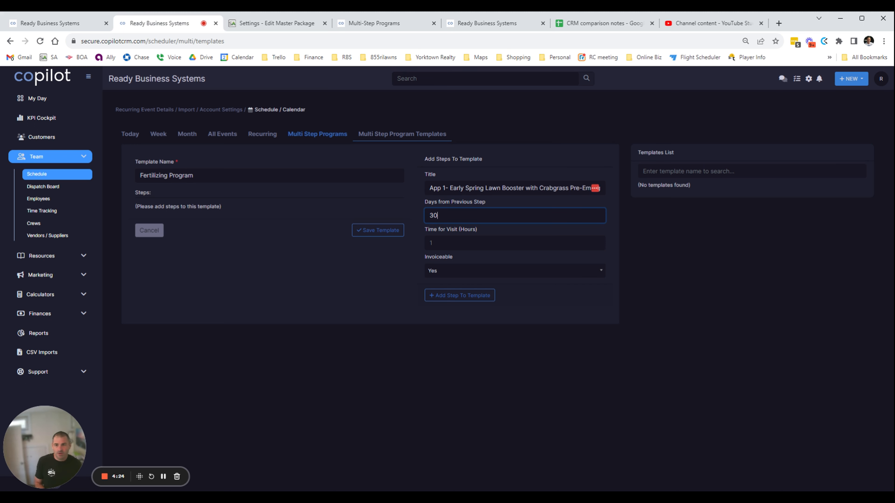
- Examine App 1's start date, end date and minimum days in the Service Autopilot package editor
click(283, 14)
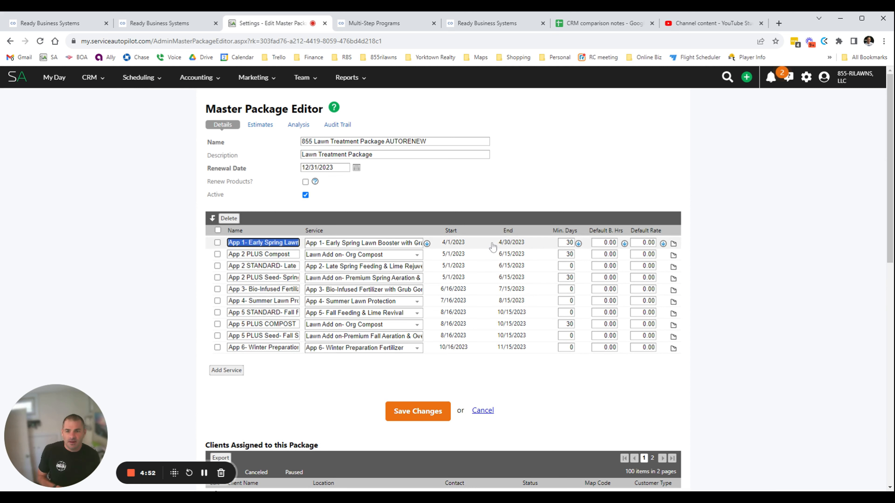
key(Tab)
key(Tab)
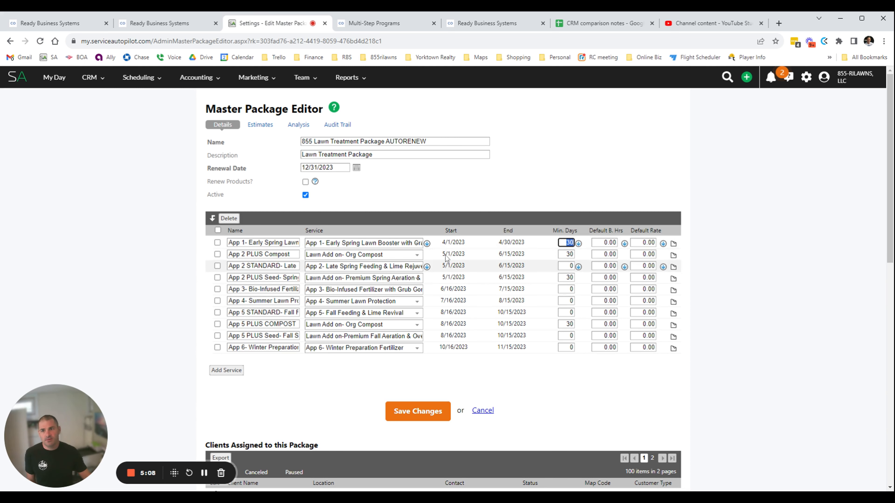
- Back in Copilot, keep the visit time at 1 hour and Invoiceable at Yes, and add the App 1 step to the template
click(173, 25)
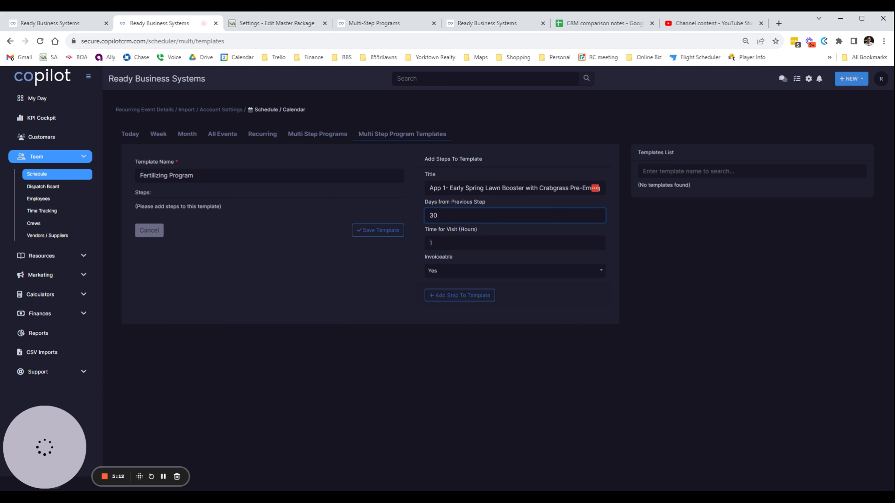
click(466, 242)
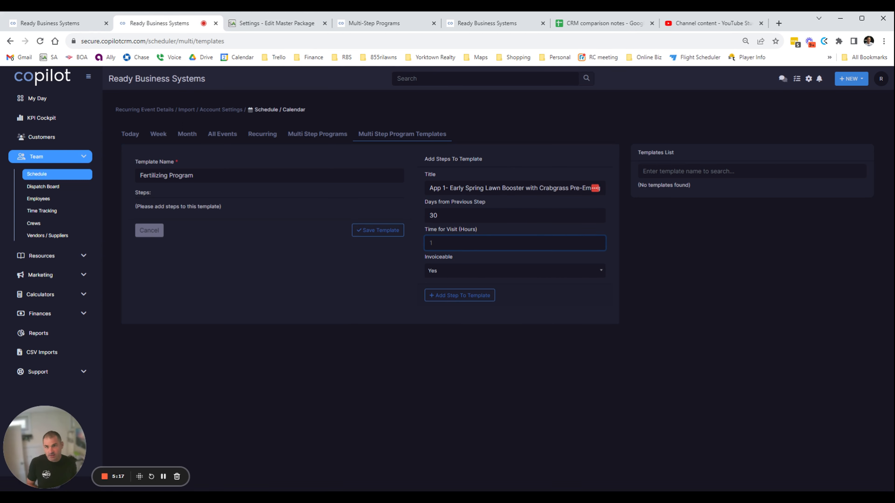
click(519, 278)
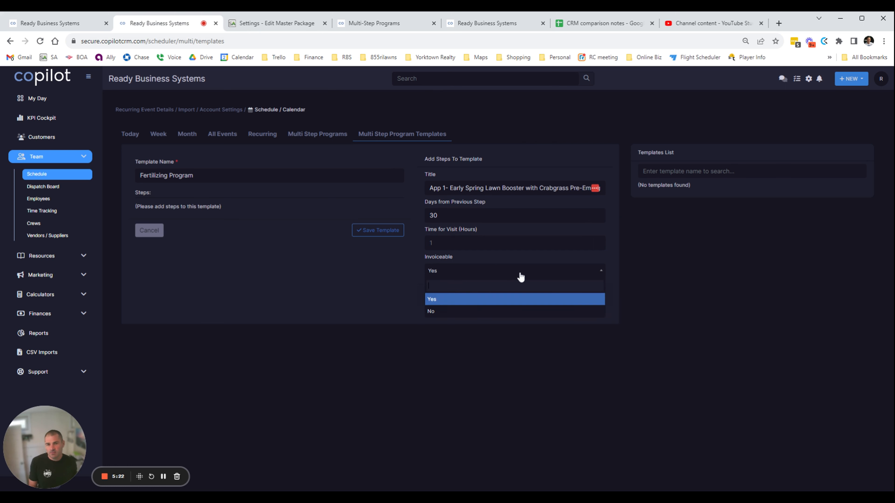
click(519, 277)
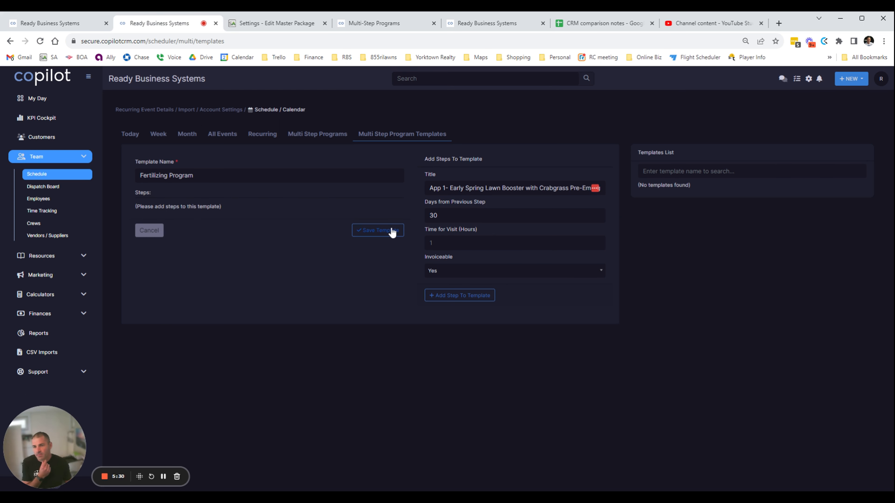
click(475, 300)
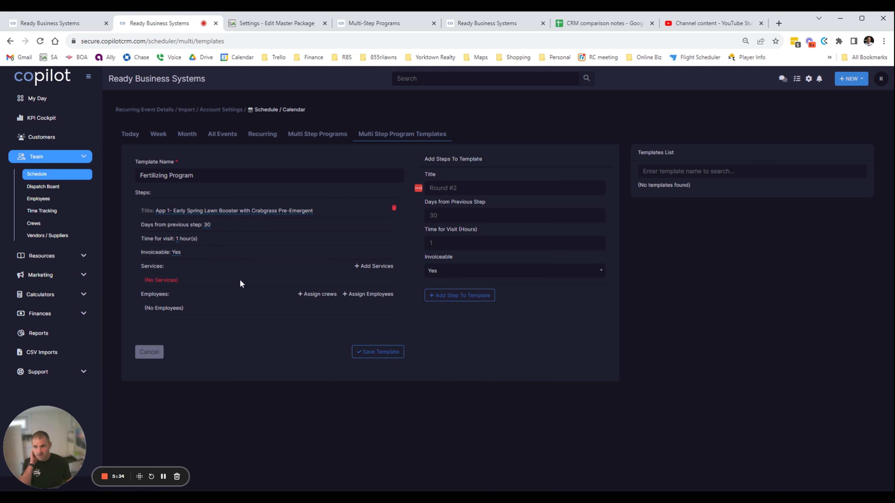
- Add the service "App 1- Early Spring Lawn Booster with Crabgrass Pre-Emergent" to the template's first step, finding it with "app"
click(373, 266)
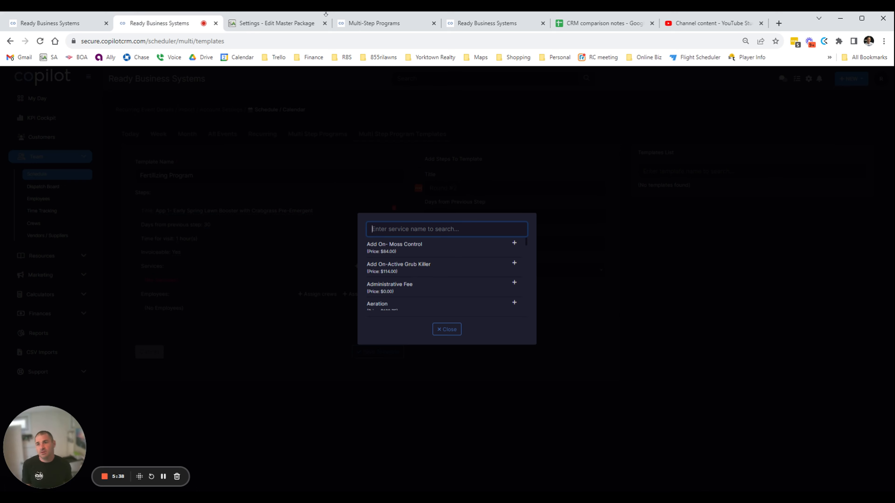
click(398, 24)
click(466, 26)
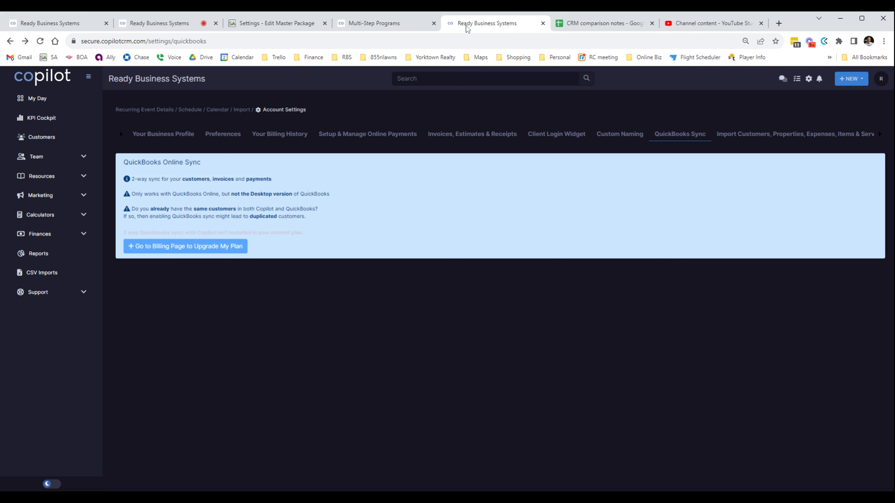
click(271, 24)
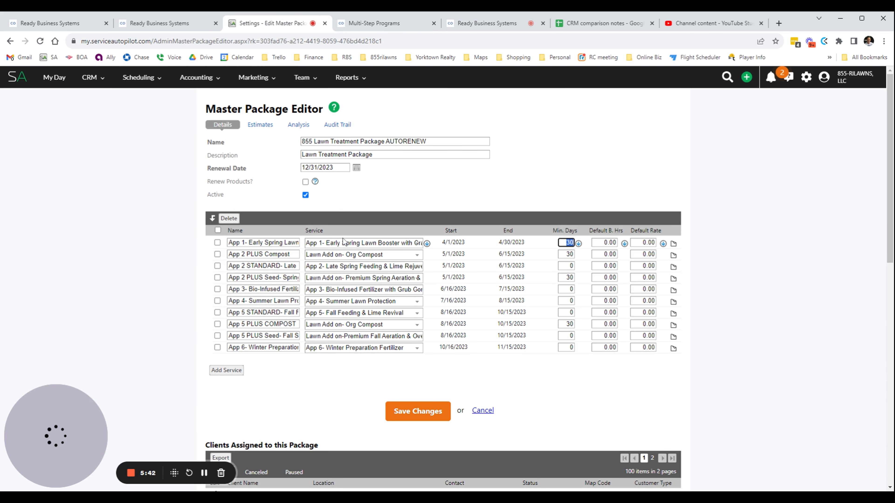
click(159, 23)
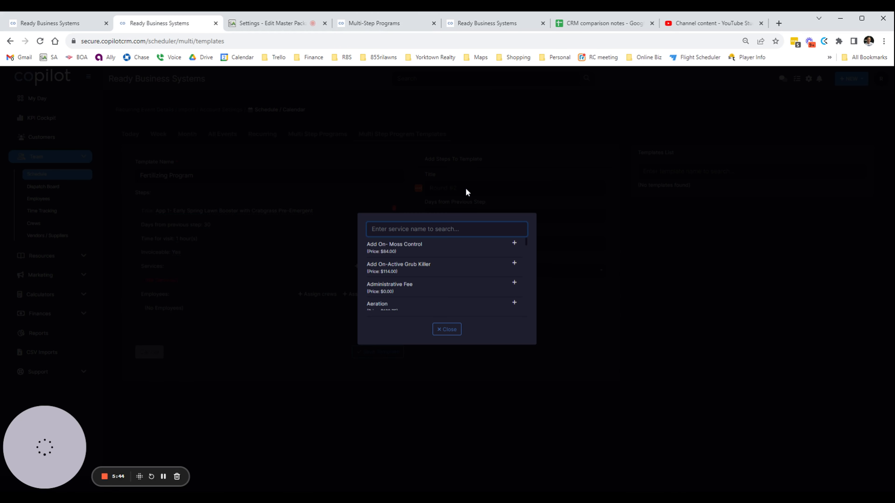
text(app)
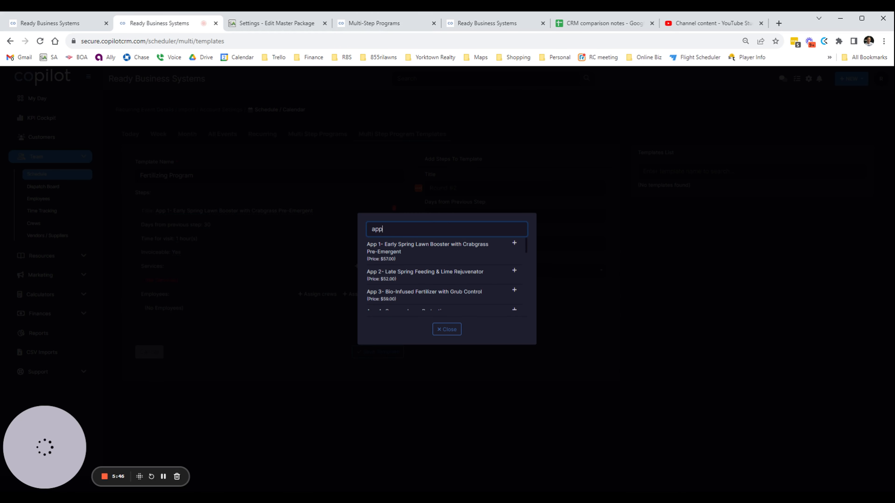
click(514, 243)
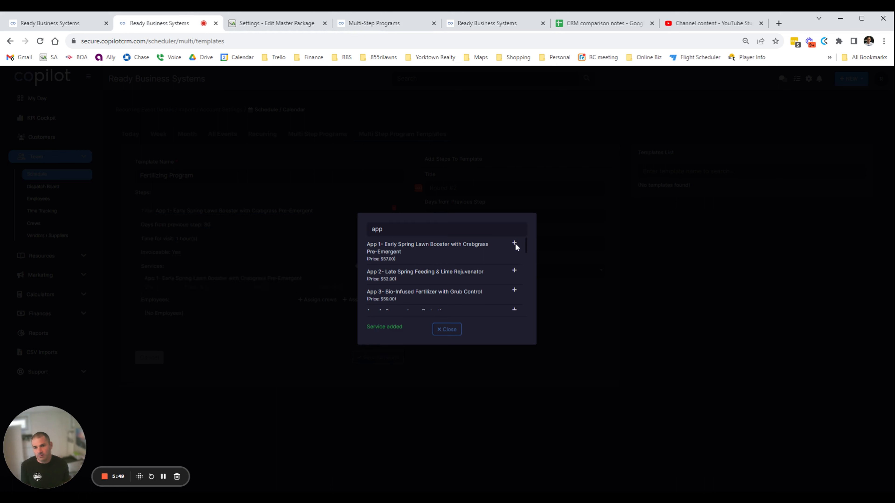
click(447, 330)
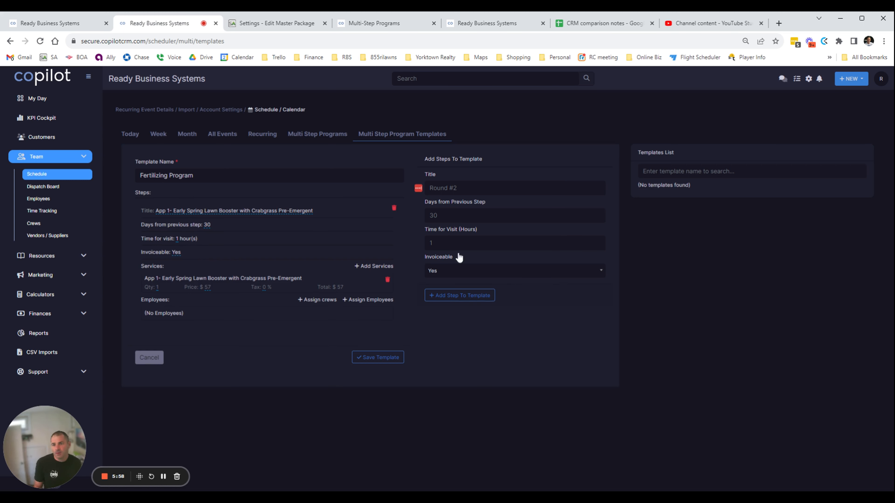
click(464, 188)
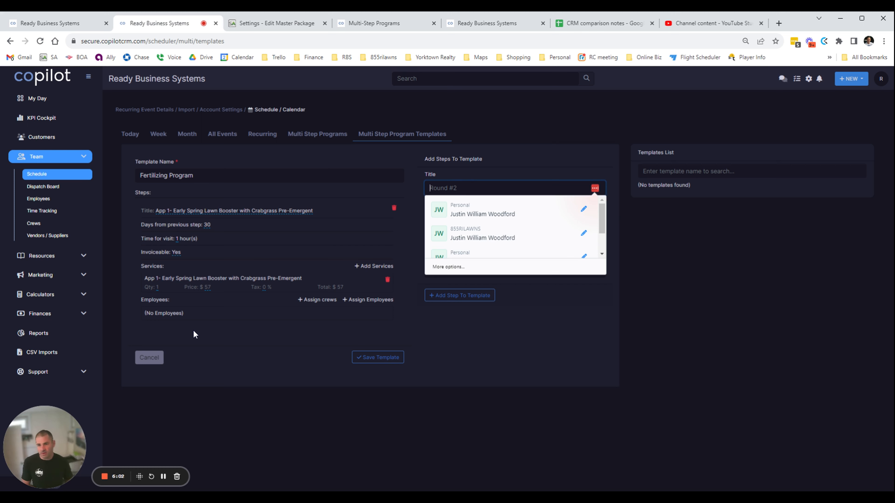
click(163, 476)
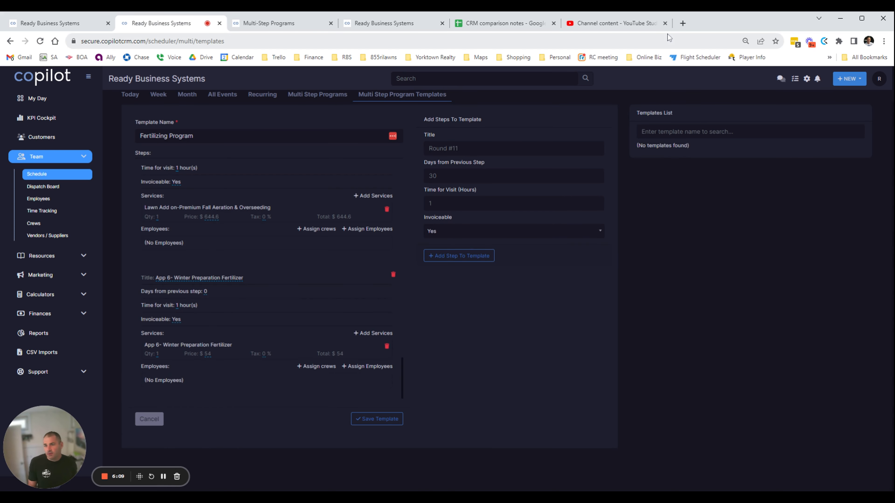
- Reopen the closed Service Autopilot package editor and compare its App 2 PLUS Compost and App 2 STANDARD entries
scroll(270, 278, up, 10)
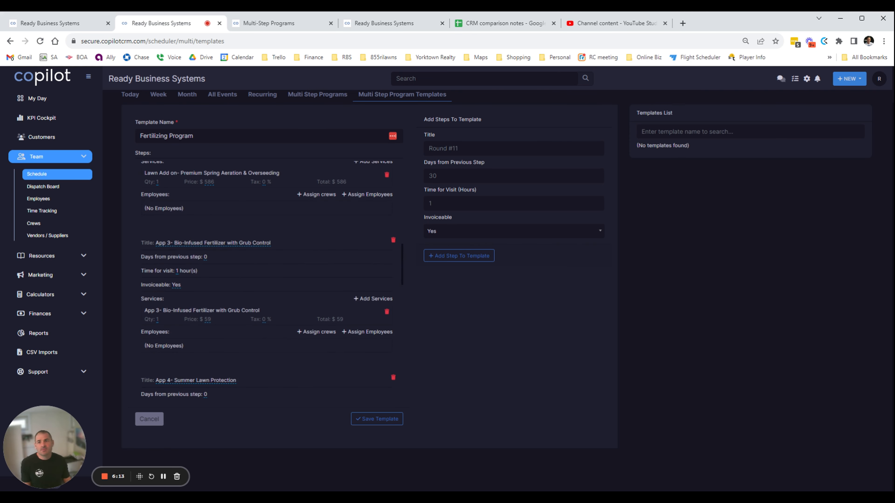
key(ctrl+shift+t)
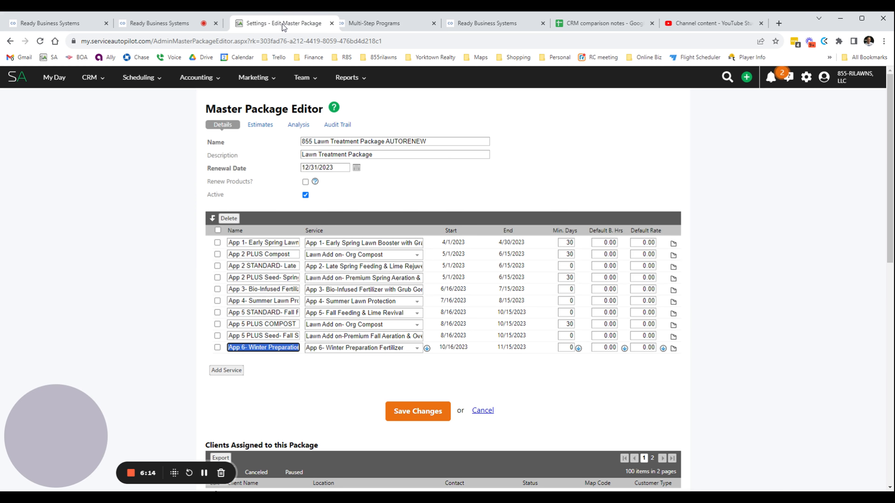
click(260, 255)
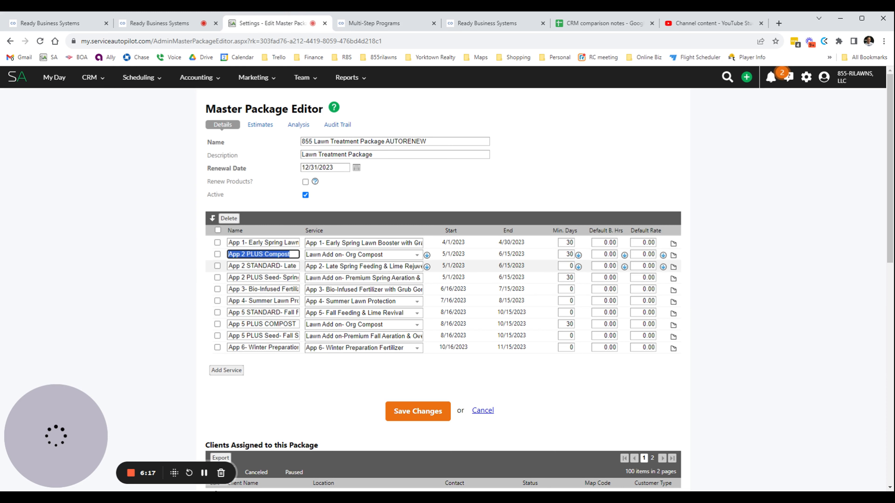
click(260, 263)
click(260, 255)
click(259, 266)
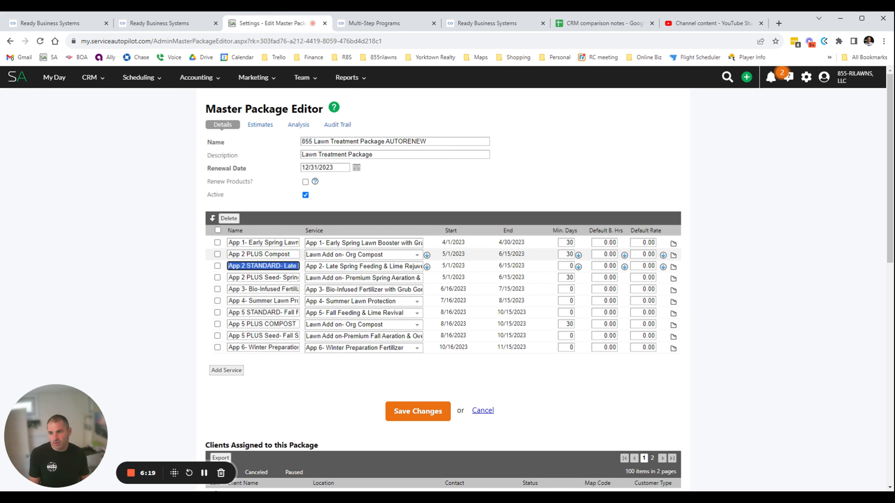
click(260, 254)
- Switch to Copilot and examine the App 2 PLUS Seed step and its aeration and overseeding service in the Fertilizing Program template
click(176, 28)
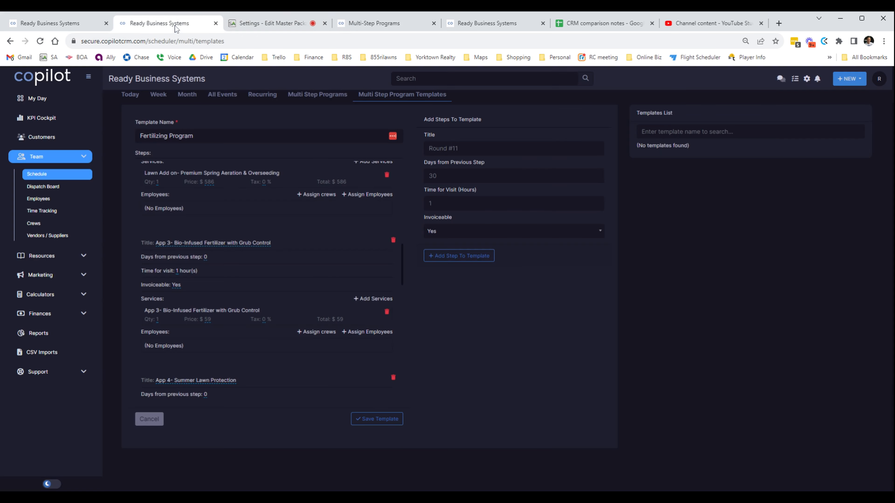
scroll(216, 252, up, 4)
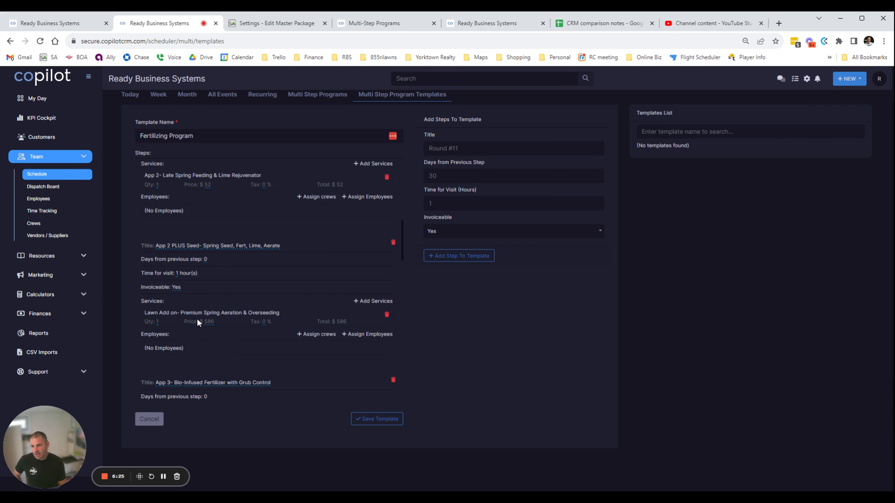
drag(186, 313, 257, 306)
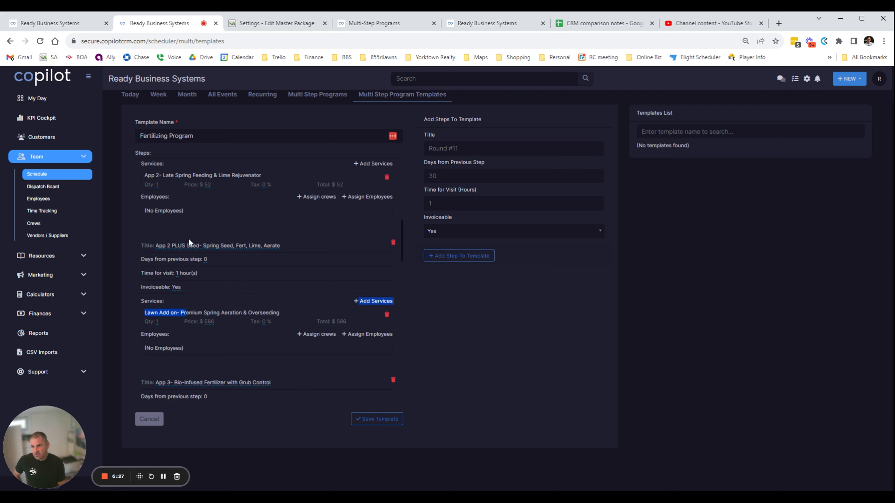
click(493, 148)
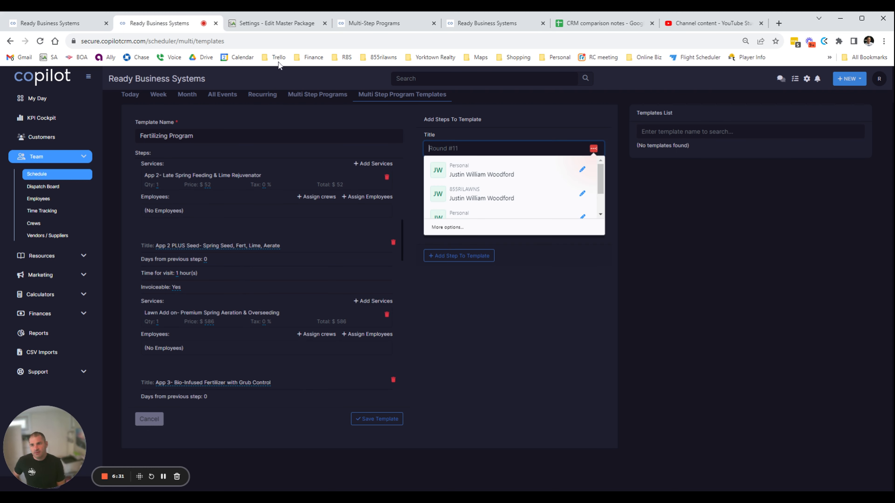
- Compare Service Autopilot's package services and date ranges with the App 1 and App 2 steps at the start of the Copilot template
click(277, 23)
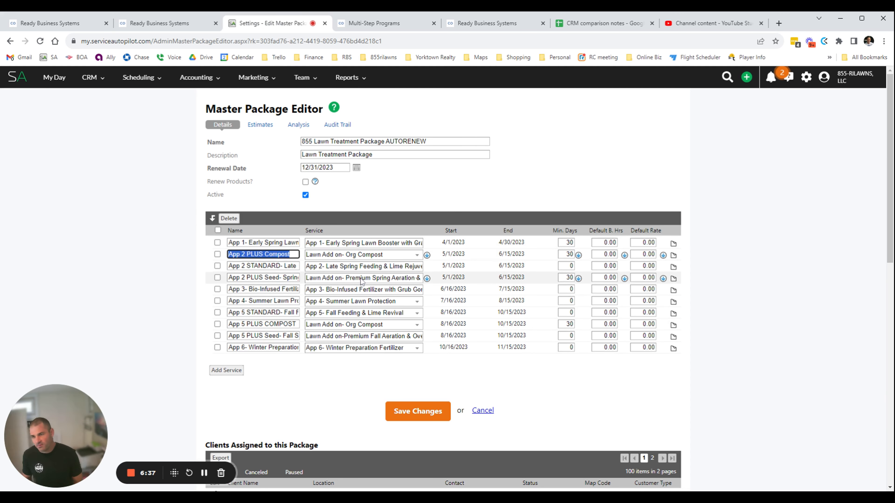
click(170, 24)
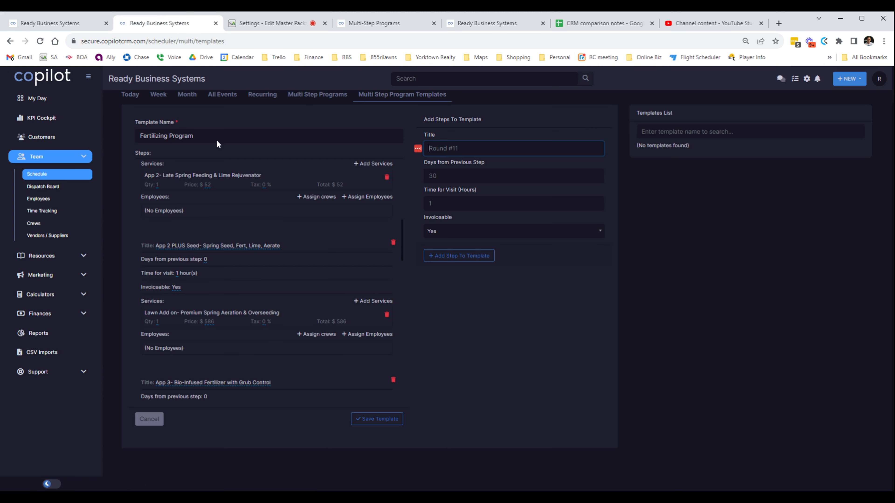
scroll(293, 245, up, 10)
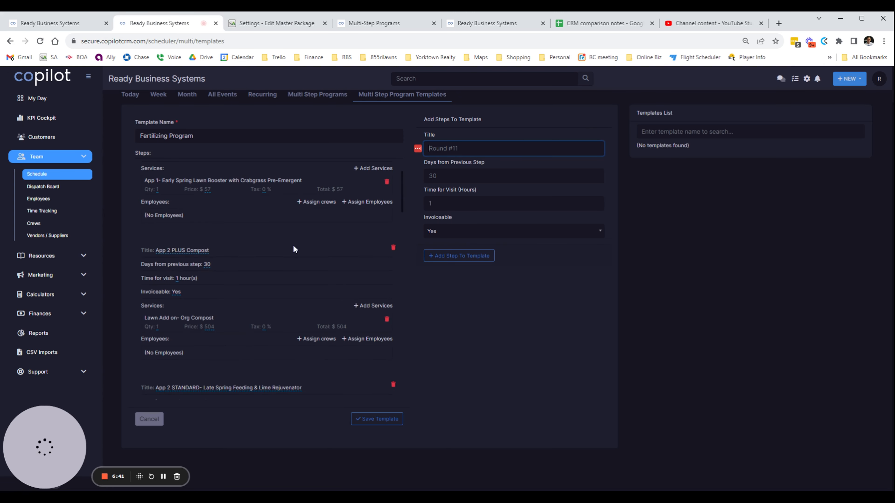
scroll(292, 245, up, 5)
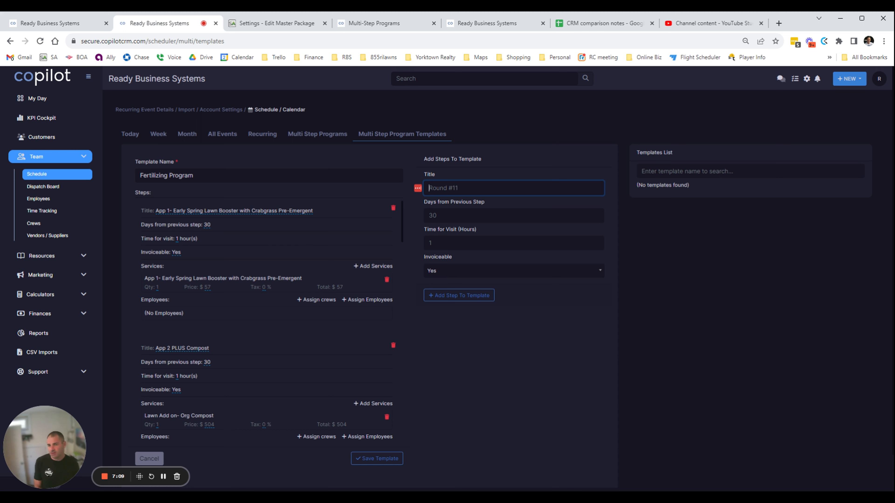
click(307, 23)
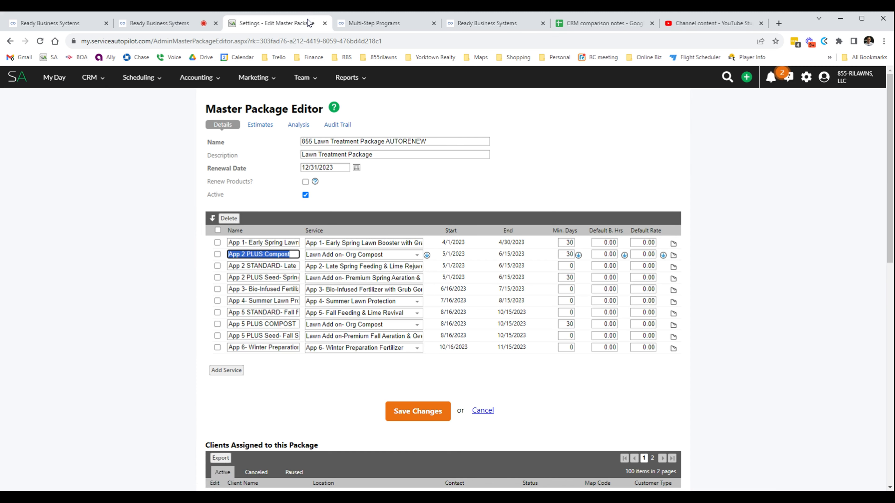
click(117, 20)
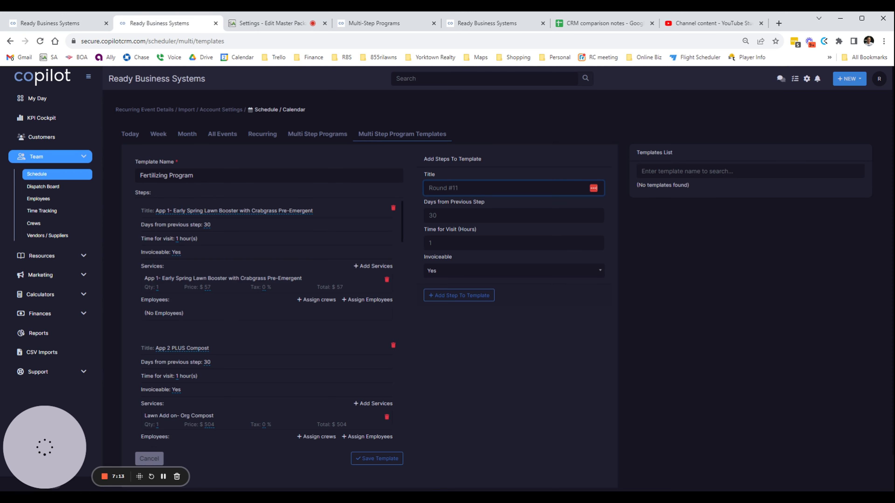
- Save the Fertilizing Program template and look through the active Master Packages list in Service Autopilot from start to end
click(163, 478)
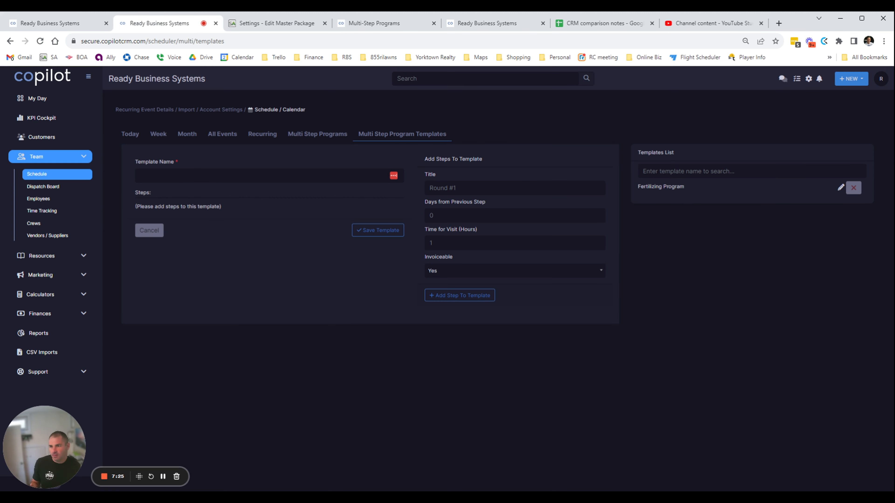
click(299, 23)
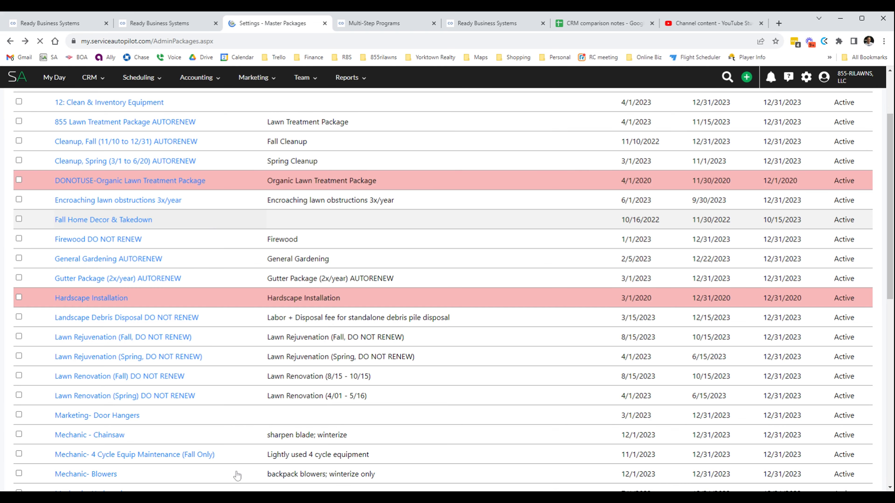
scroll(246, 388, down, 5)
scroll(246, 408, down, 5)
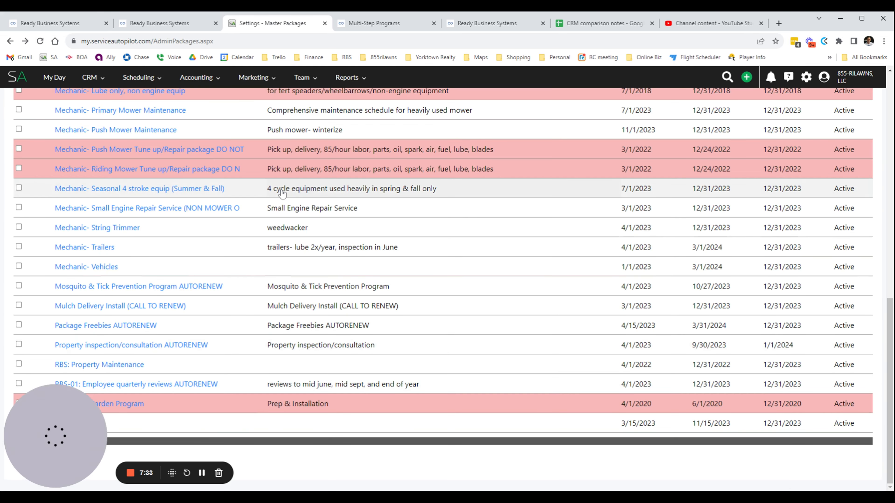
scroll(323, 288, up, 9)
scroll(323, 288, up, 5)
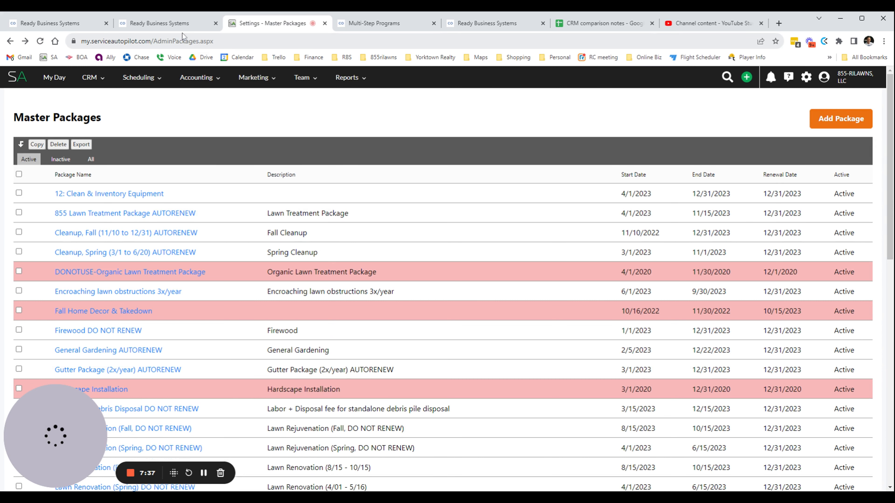
- Return to Copilot and open today's schedule in the calendar
click(178, 26)
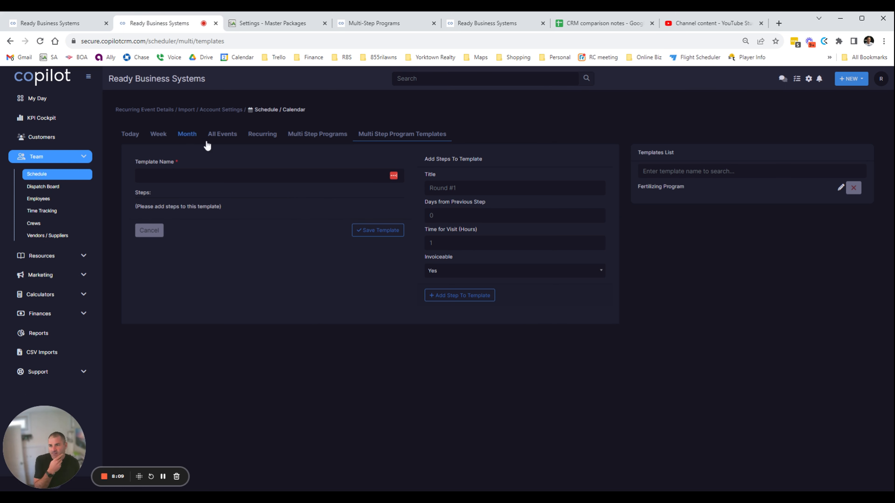
click(131, 136)
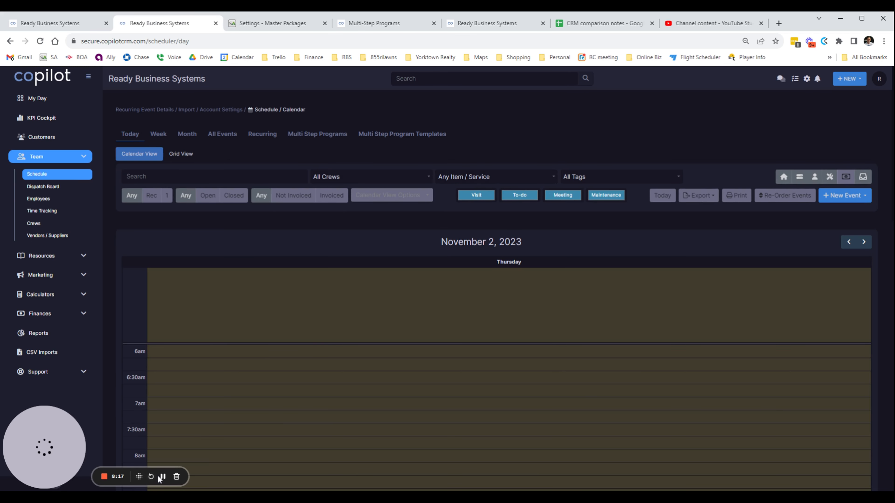
click(164, 478)
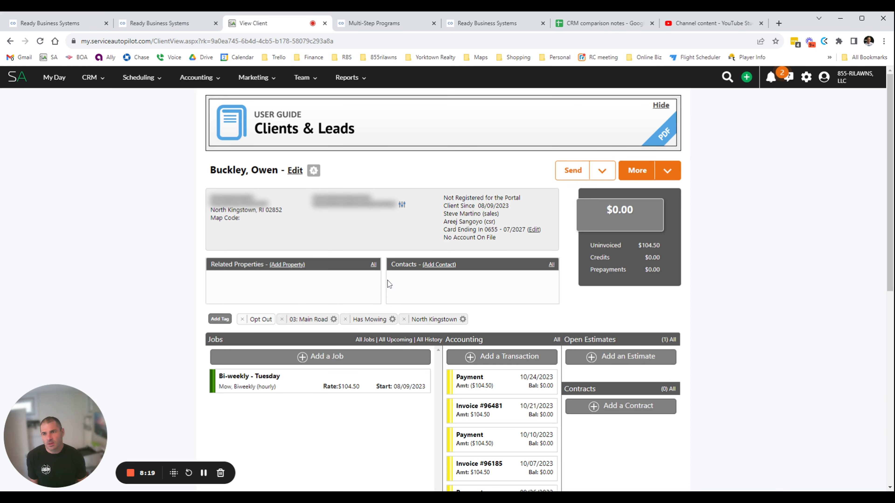
- Switch from Service Autopilot's client record to Copilot's shop location customer and examine its recurring jobs, one-time jobs, properties and property-adding option
mouse_move(300, 75)
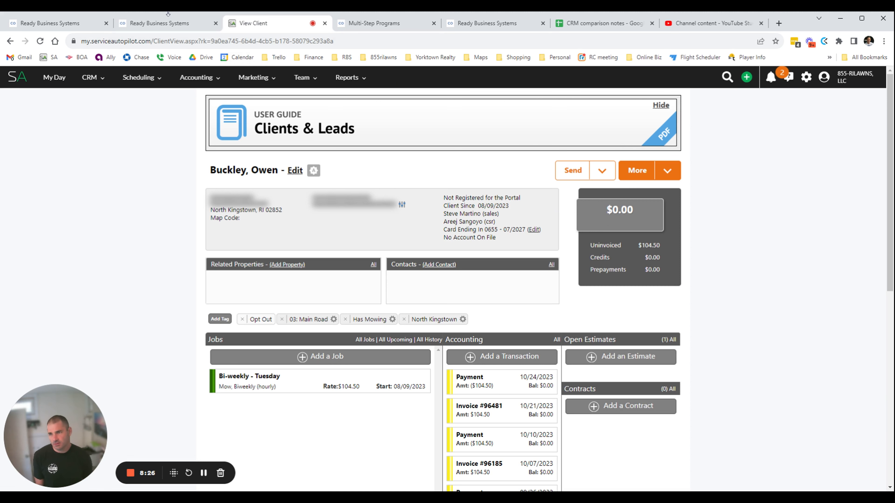
click(162, 22)
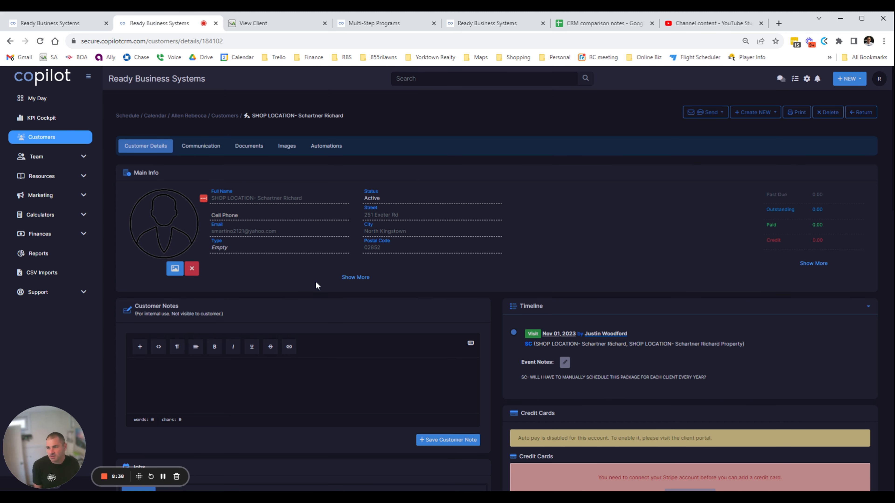
scroll(316, 282, down, 8)
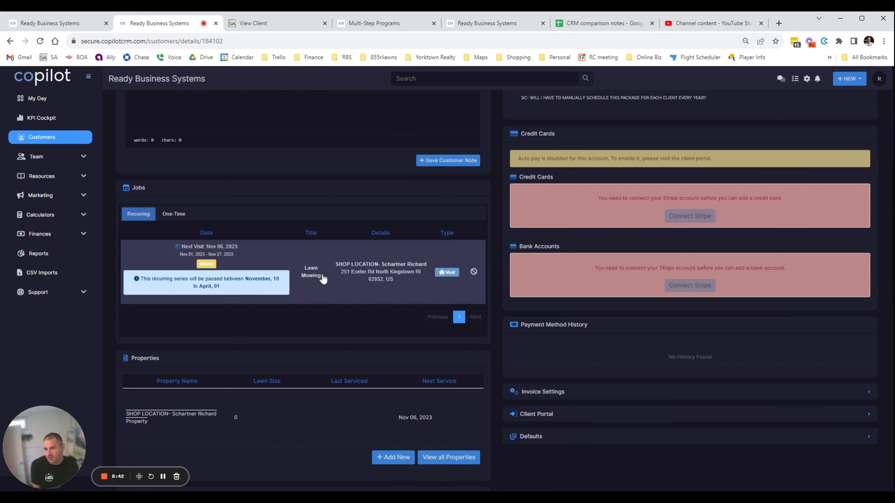
scroll(454, 277, down, 4)
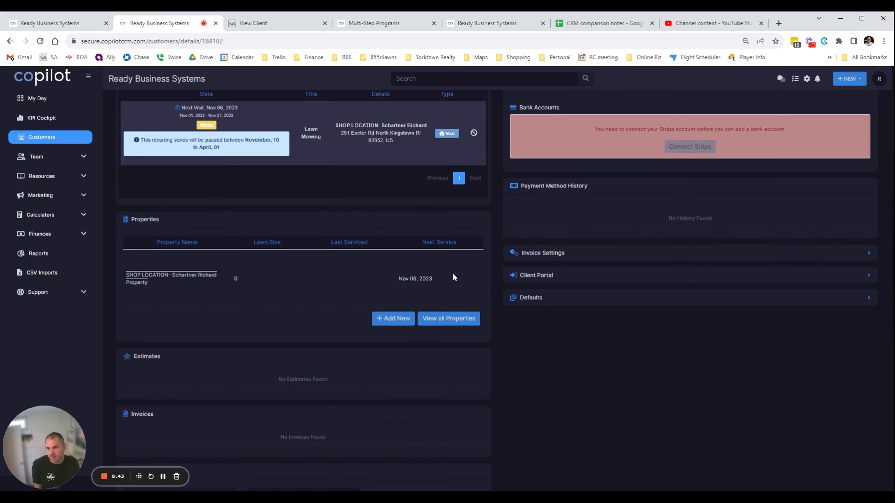
scroll(156, 316, up, 3)
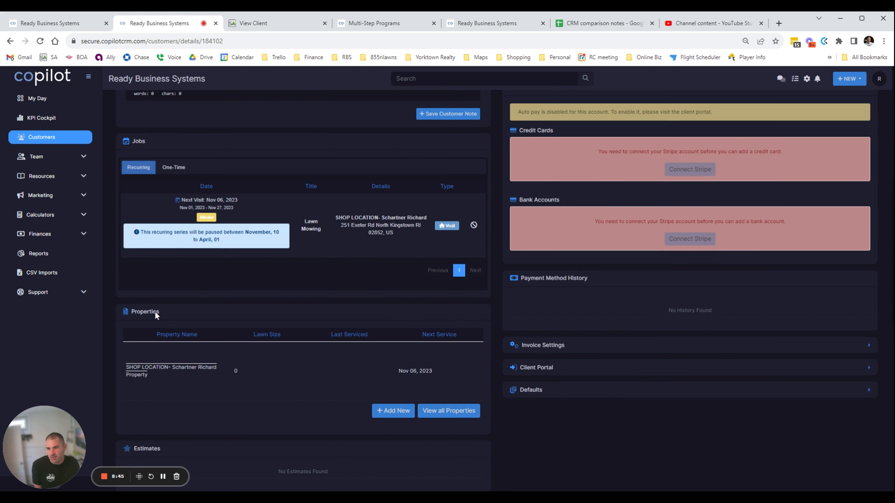
click(397, 412)
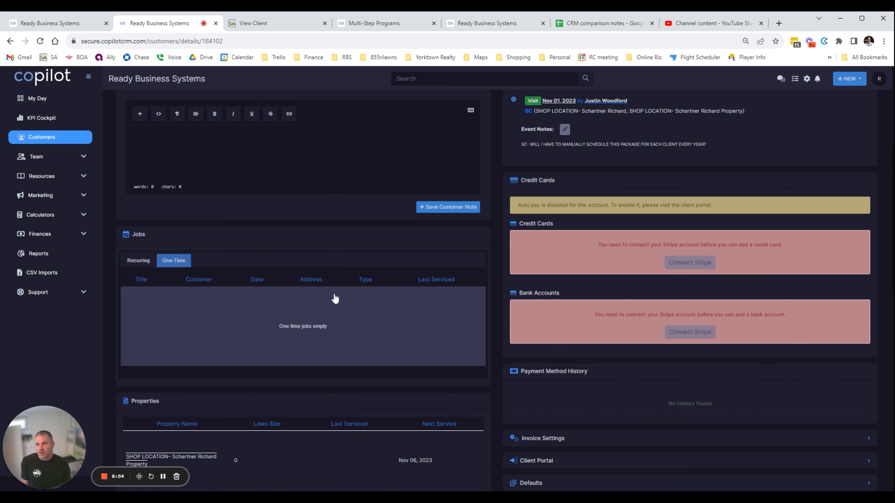
scroll(326, 279, up, 3)
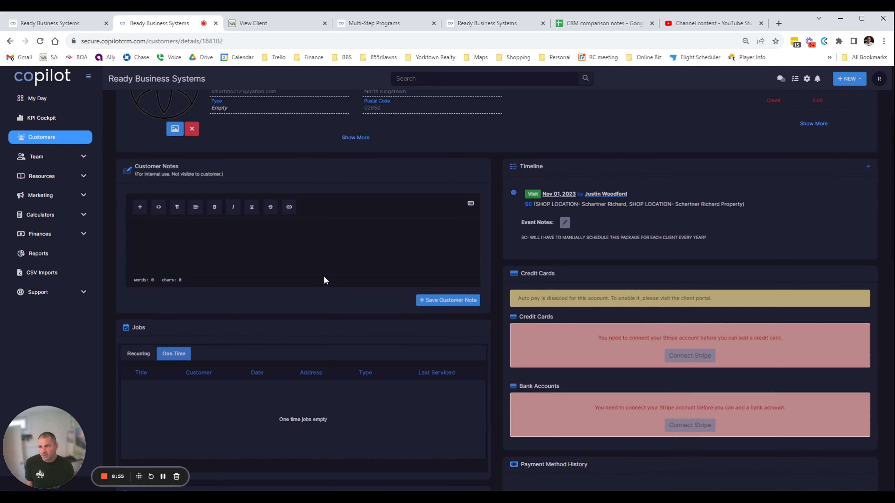
scroll(326, 279, down, 3)
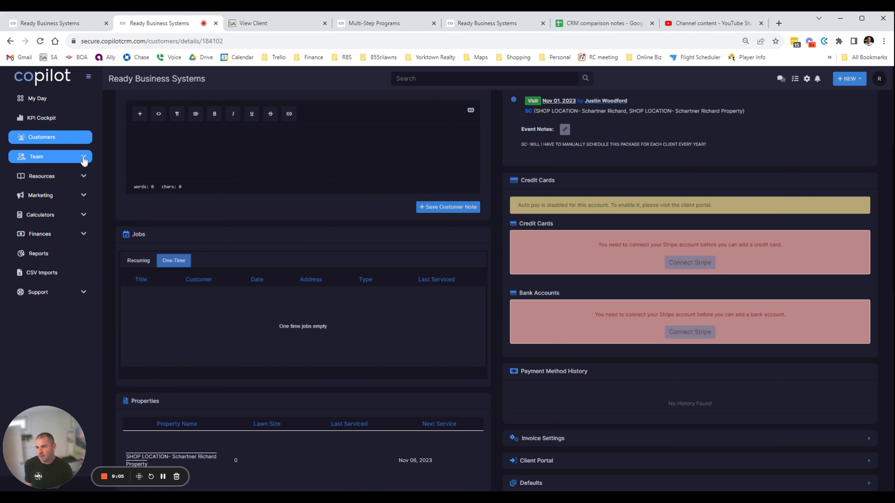
- Open the team schedule and go to its multi-step programs
click(80, 175)
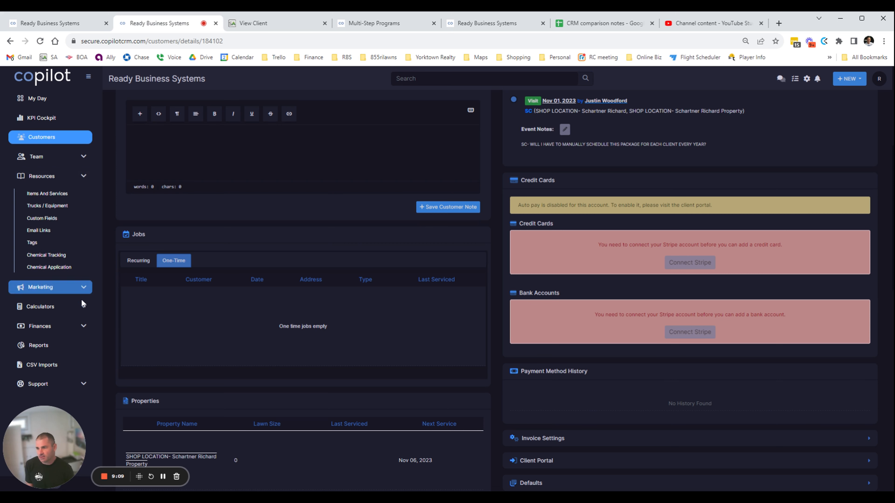
click(42, 156)
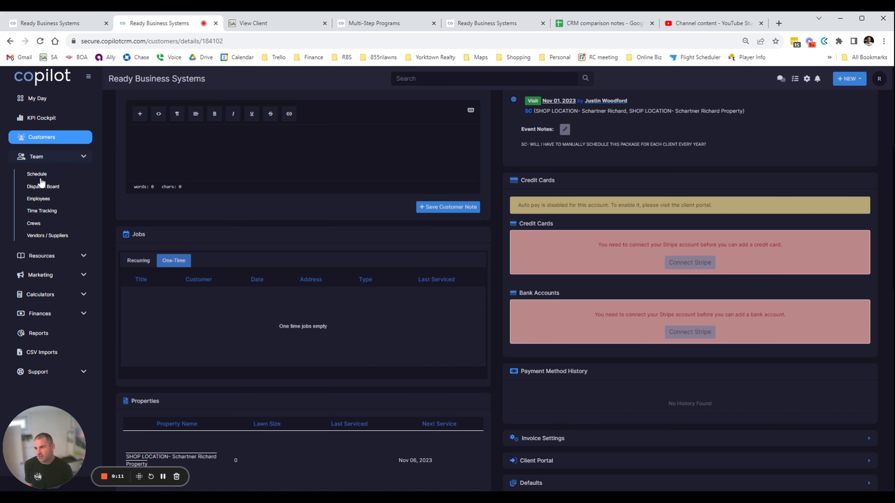
click(38, 174)
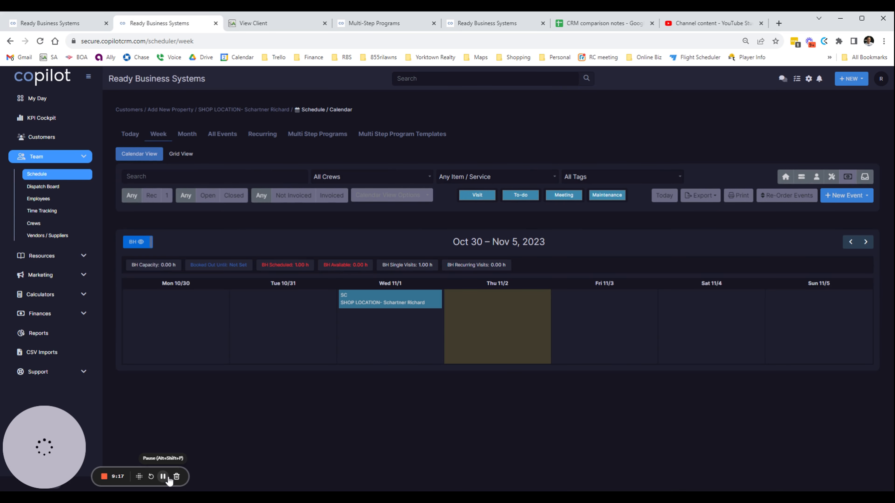
click(311, 136)
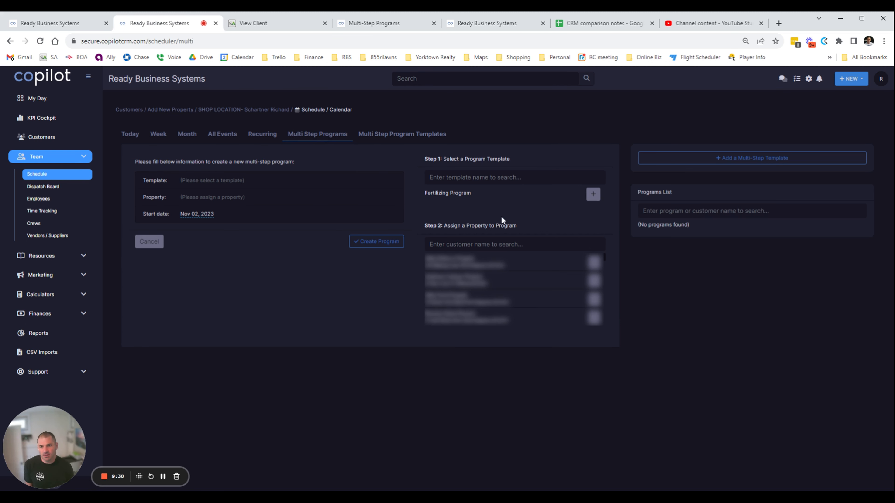
- Create a multi-step program from the Fertilizing Program template and assign it to the first listed property
click(589, 198)
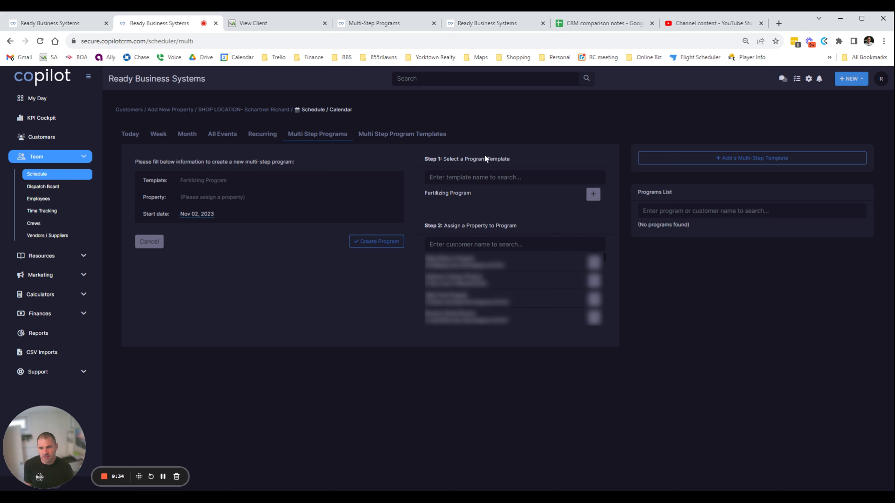
drag(465, 159, 510, 159)
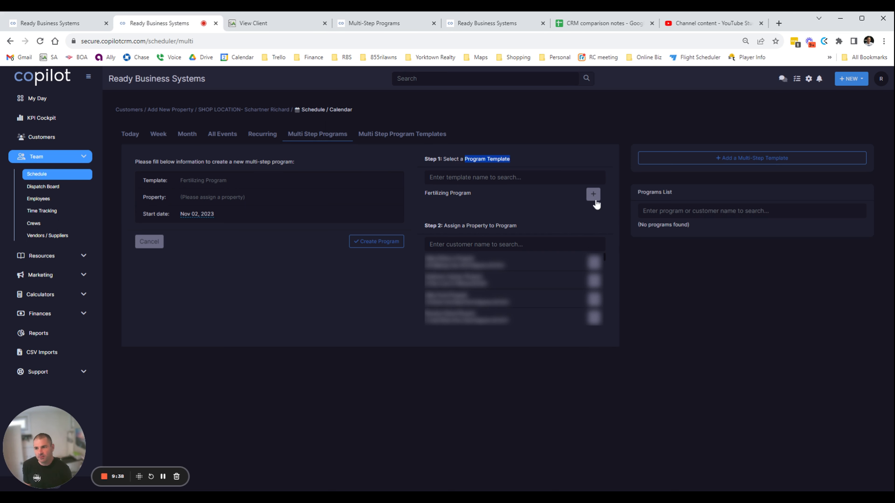
click(179, 197)
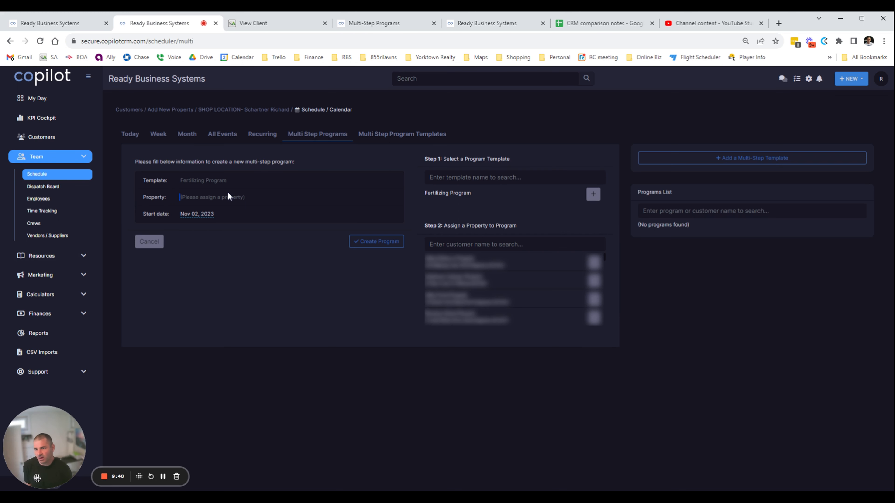
click(593, 264)
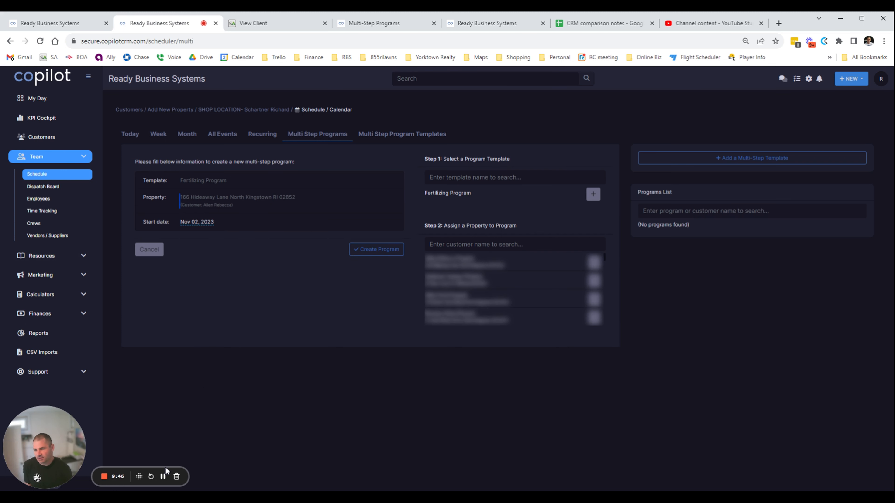
click(375, 253)
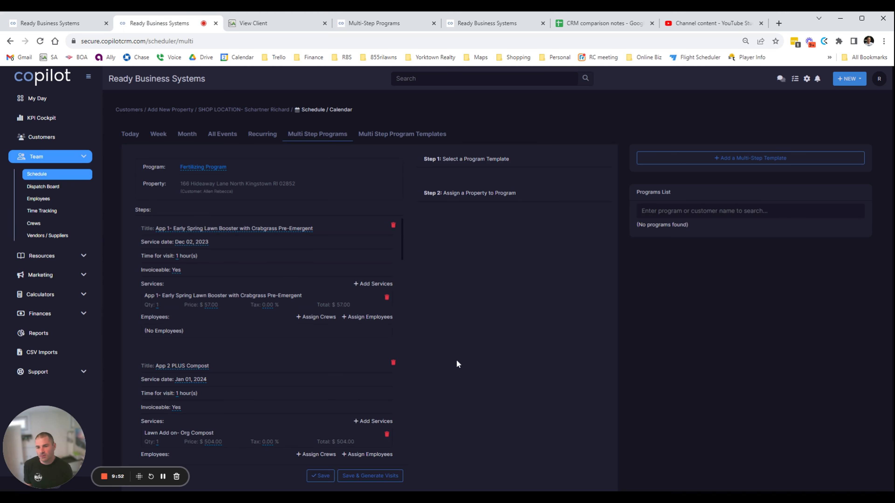
- Review and save the first property's program, and create another Fertilizing Program for the shop location property
scroll(457, 364, down, 2)
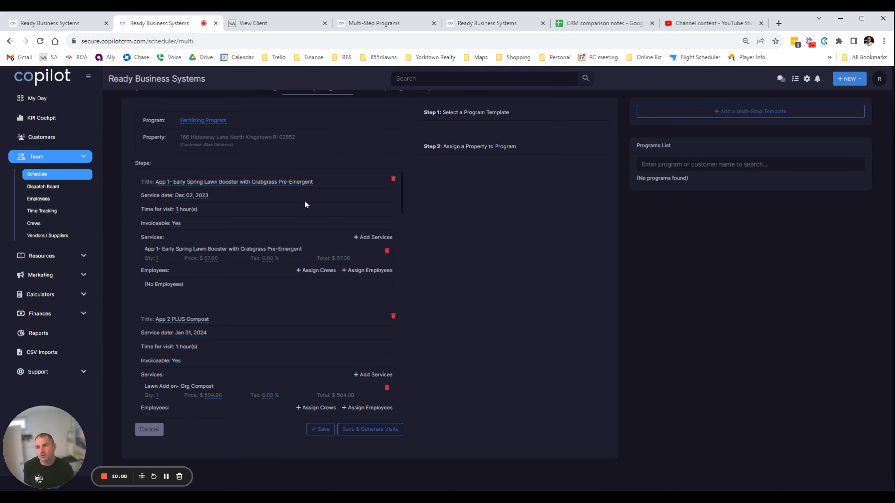
scroll(469, 229, up, 2)
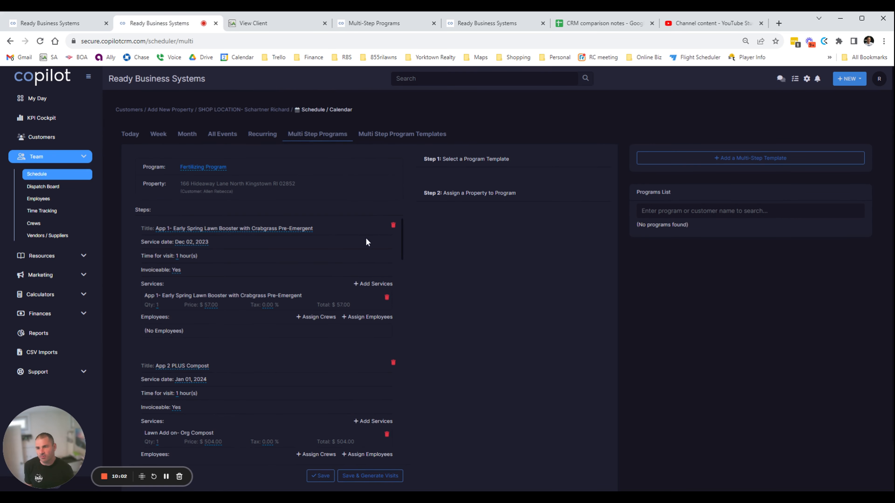
click(166, 476)
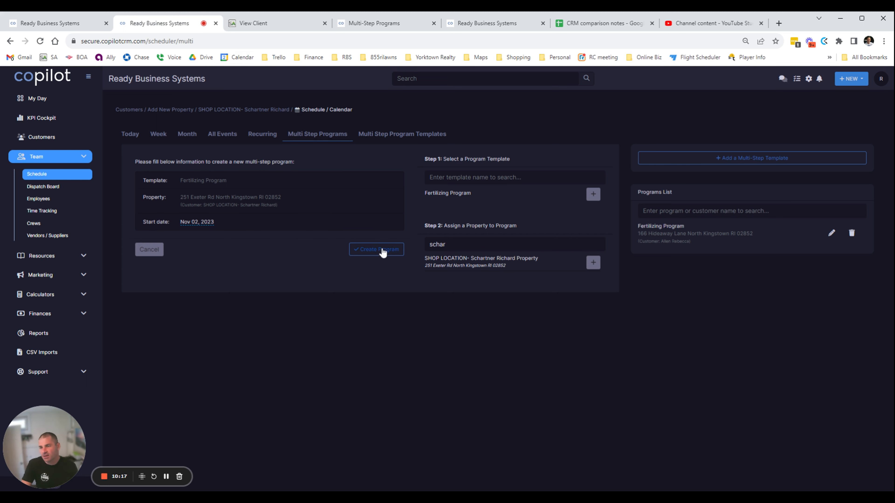
click(370, 254)
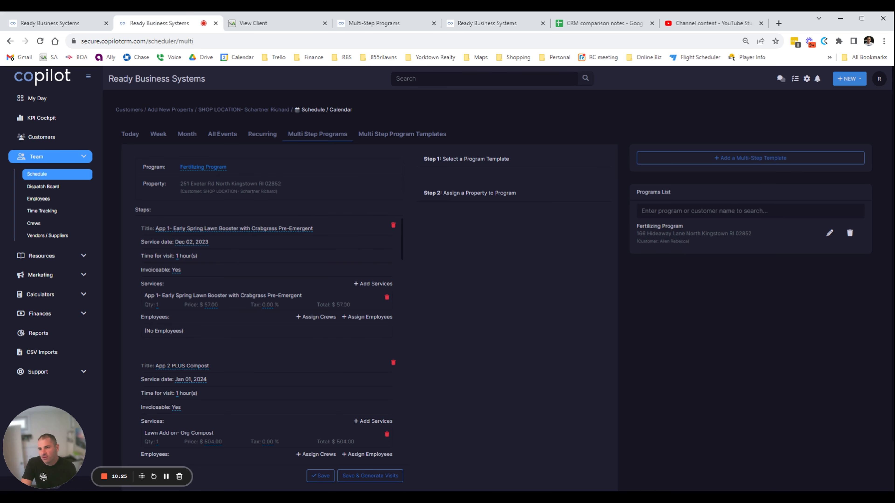
- Examine the shop location program's steps from App 1 to App 5, checking service dates, services and the App 4 visit time
scroll(252, 255, down, 6)
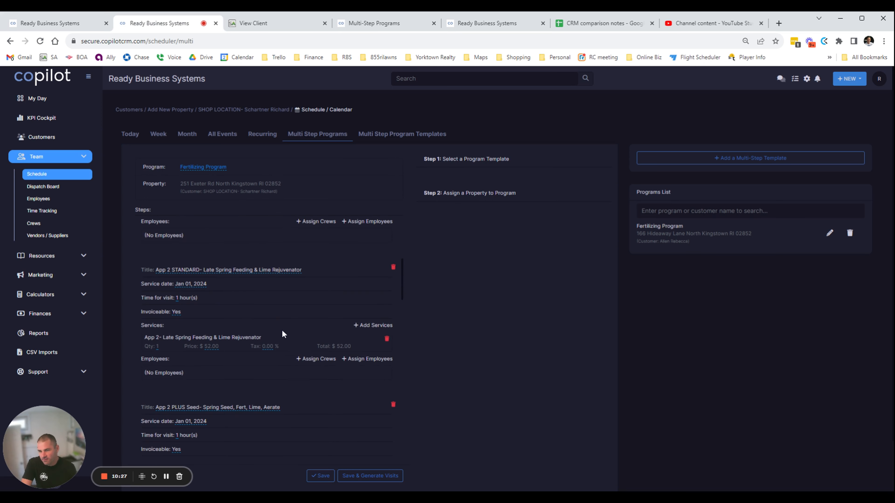
scroll(310, 366, up, 4)
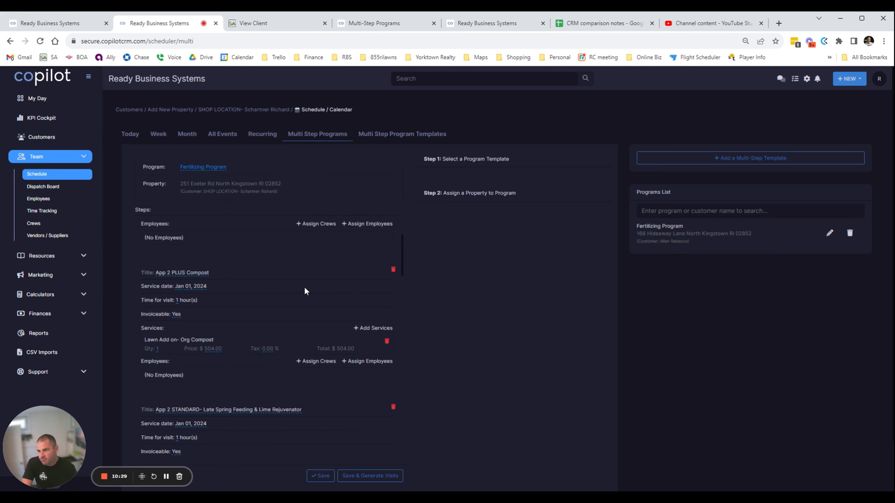
scroll(304, 290, down, 1)
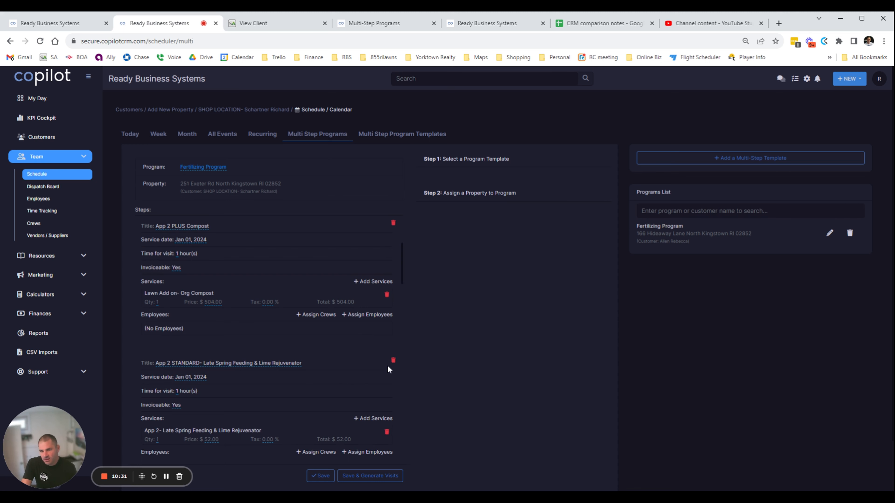
scroll(394, 365, down, 9)
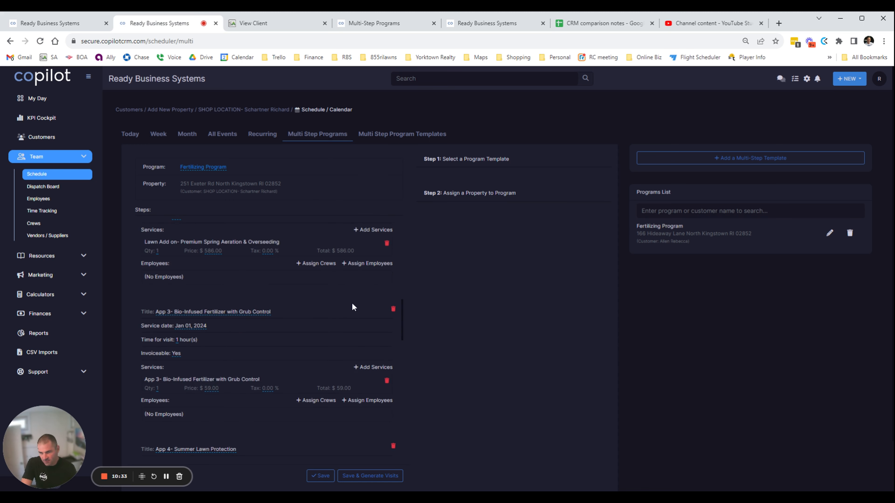
scroll(359, 336, down, 4)
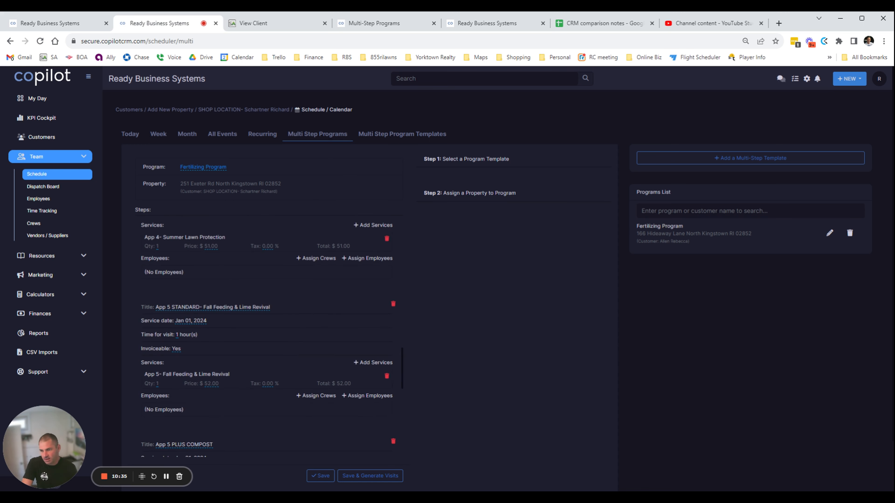
scroll(189, 286, up, 2)
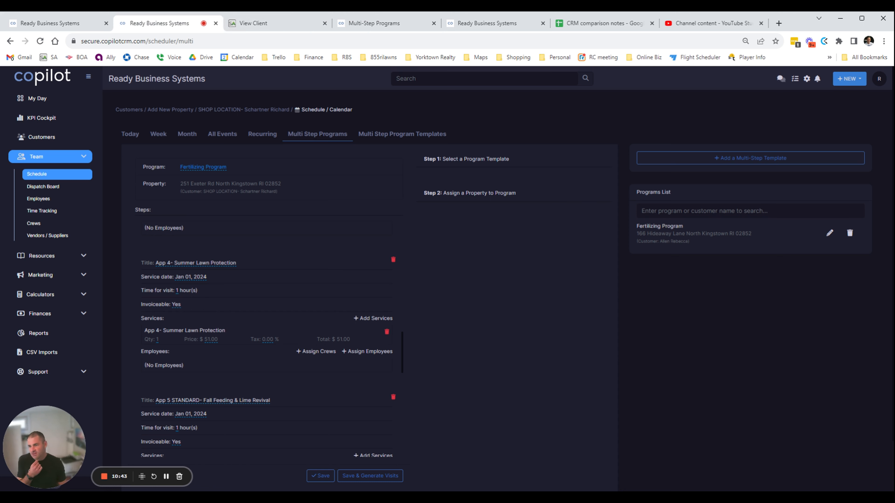
drag(155, 290, 211, 292)
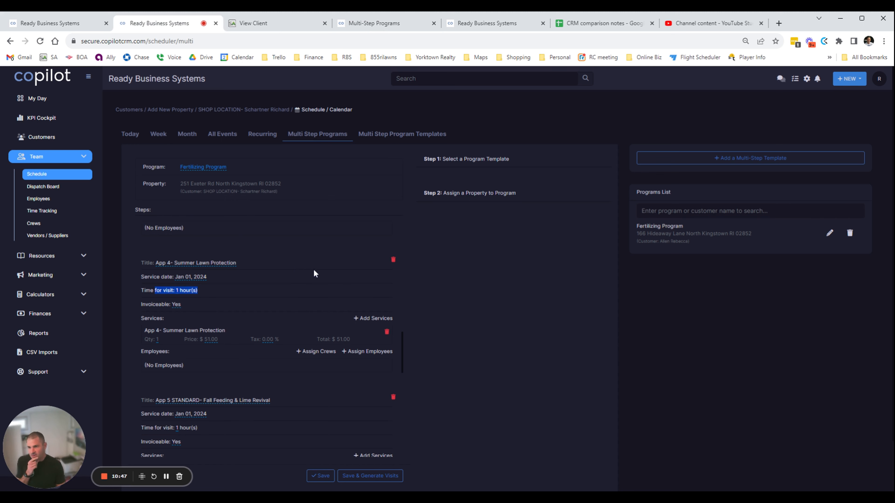
- Save the shop location's Fertilizing Program and generate its visits
click(186, 293)
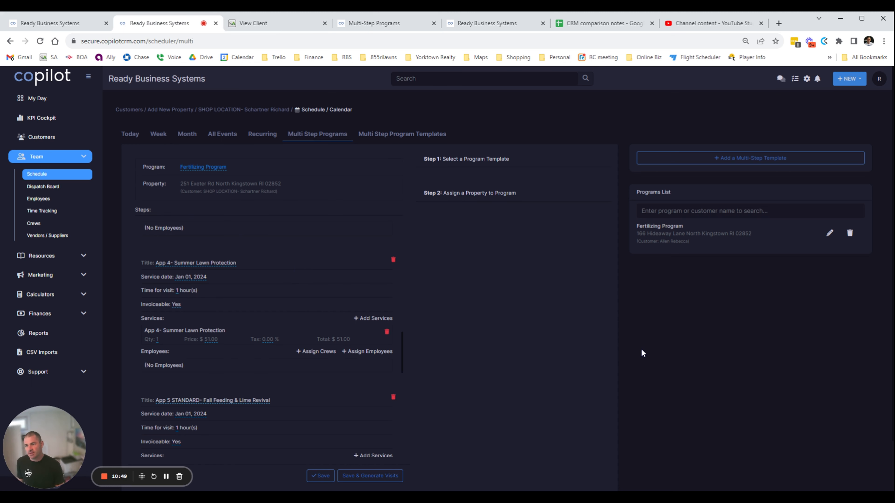
scroll(549, 361, down, 2)
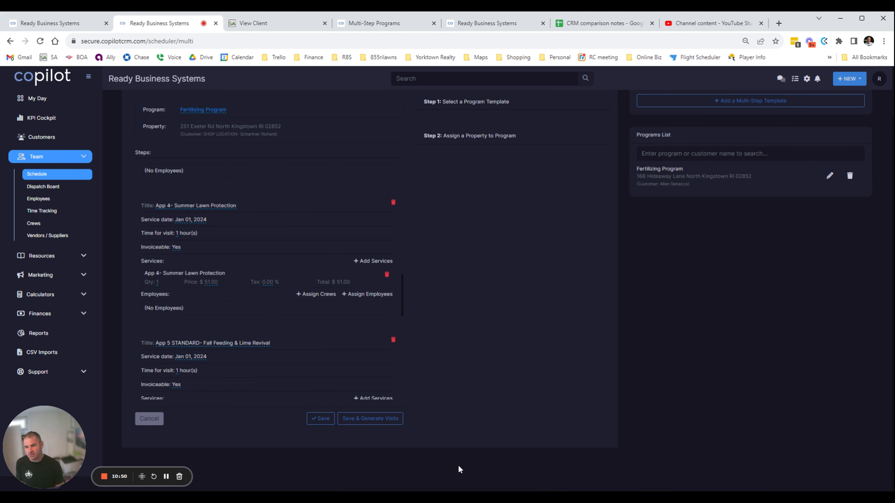
click(383, 422)
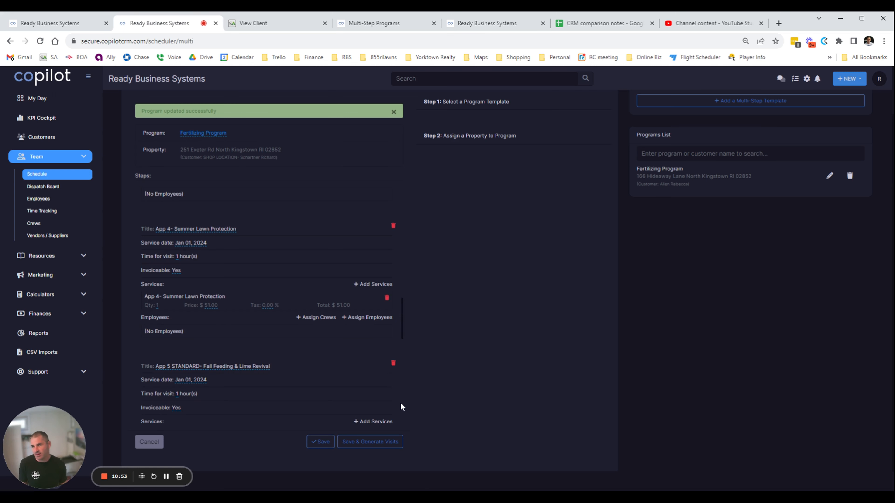
scroll(400, 402, up, 4)
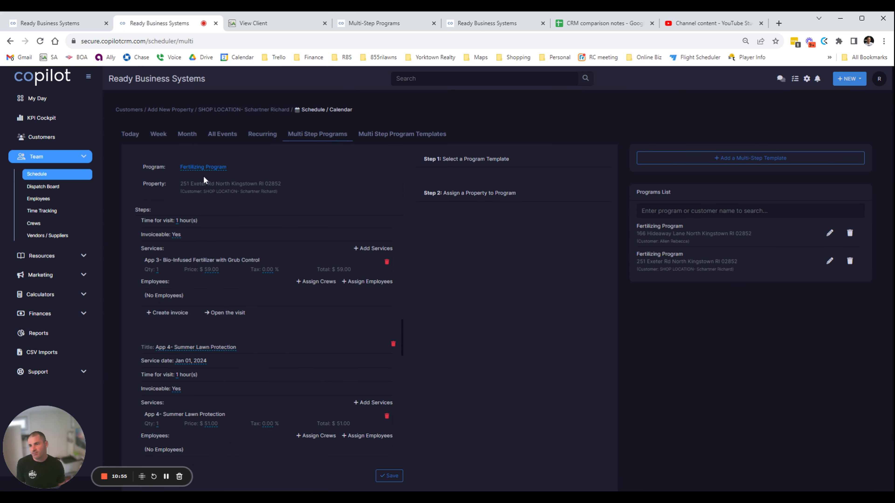
- Open the shop location customer's details and examine the dates of the one-time jobs, from App 1 to App 6
click(250, 112)
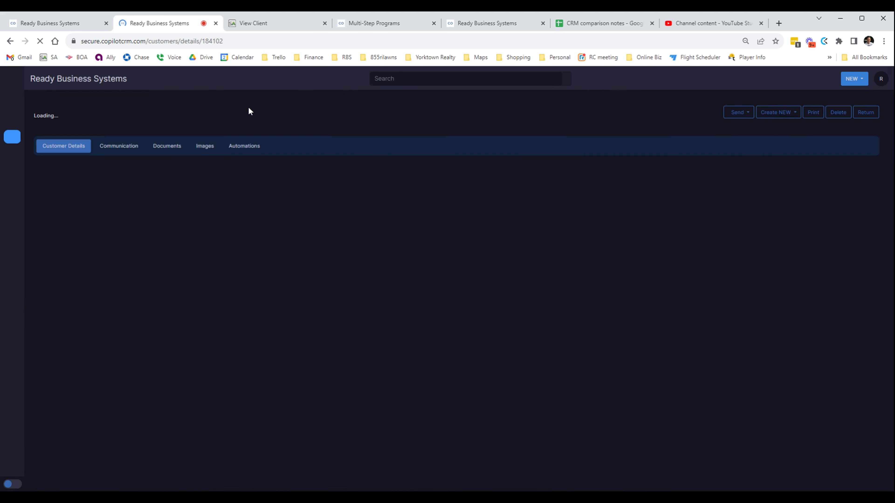
scroll(262, 314, down, 5)
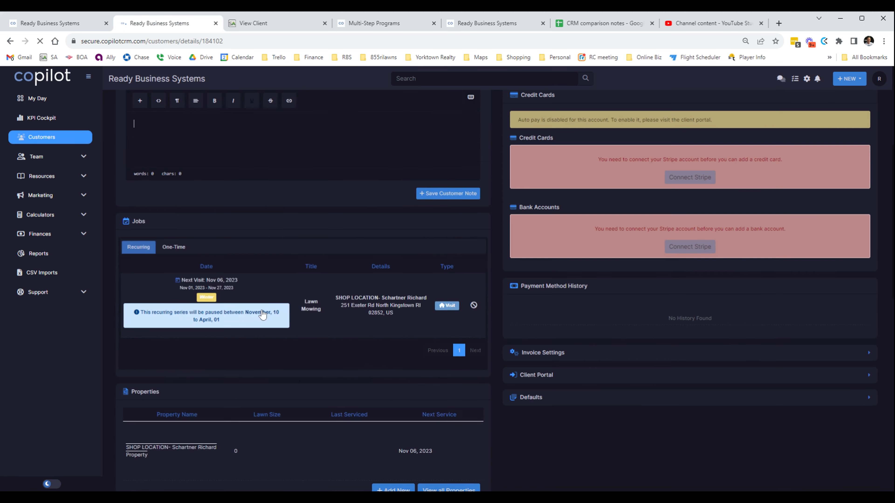
click(172, 248)
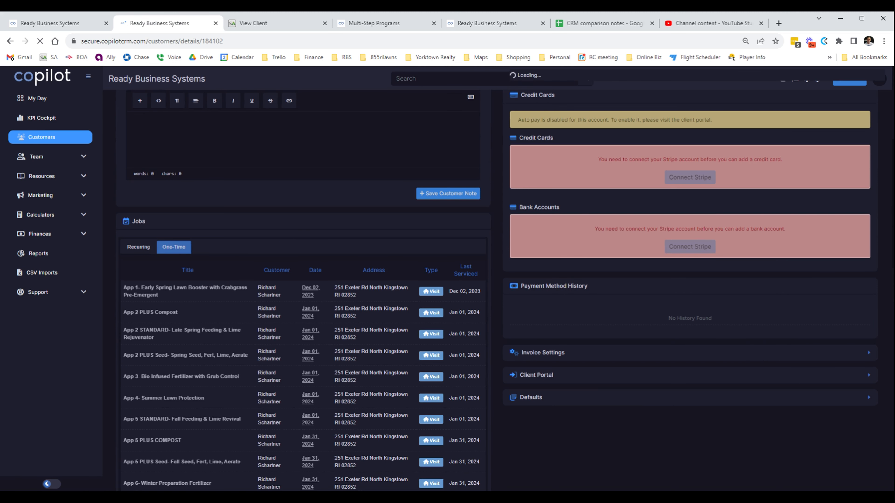
scroll(193, 358, down, 6)
scroll(193, 359, up, 3)
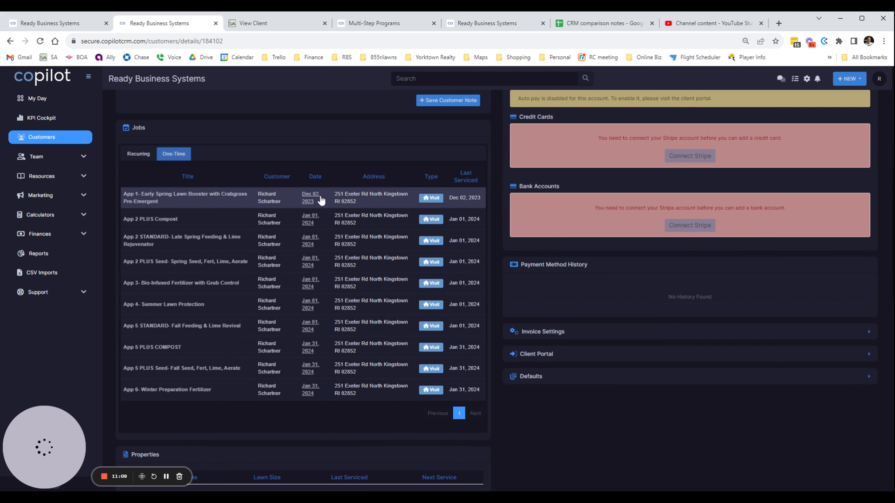
scroll(351, 262, up, 4)
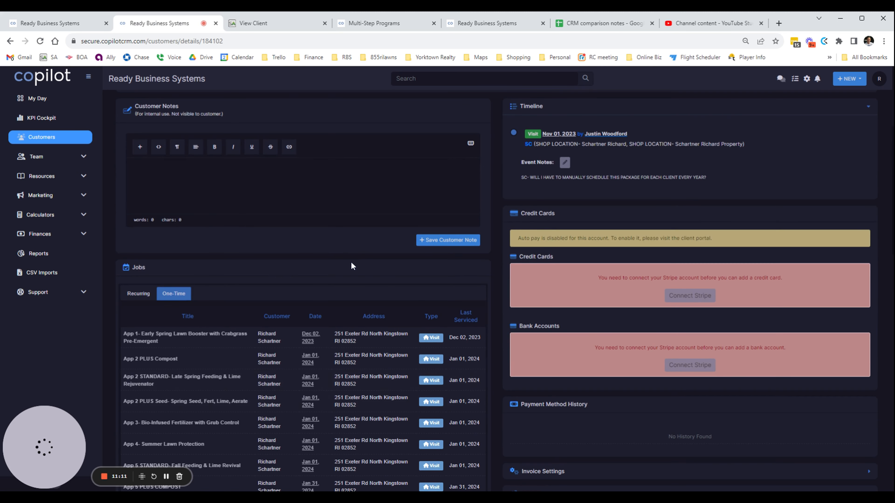
scroll(368, 268, down, 3)
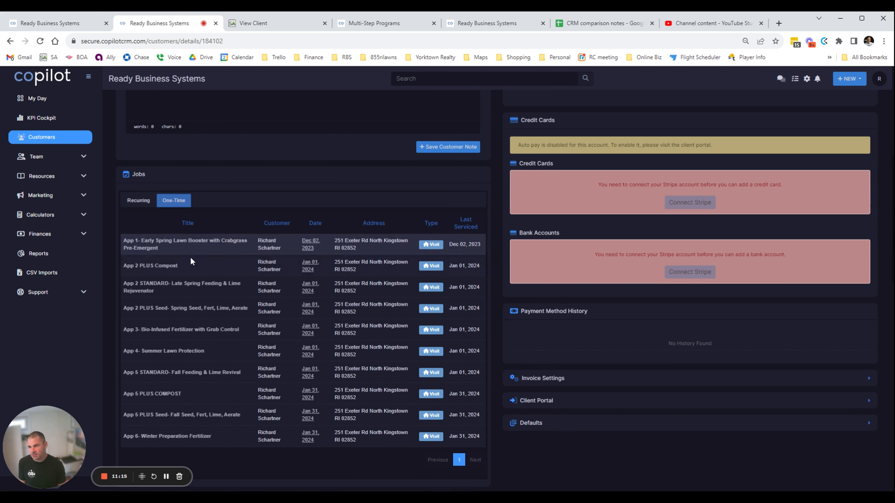
scroll(198, 352, down, 1)
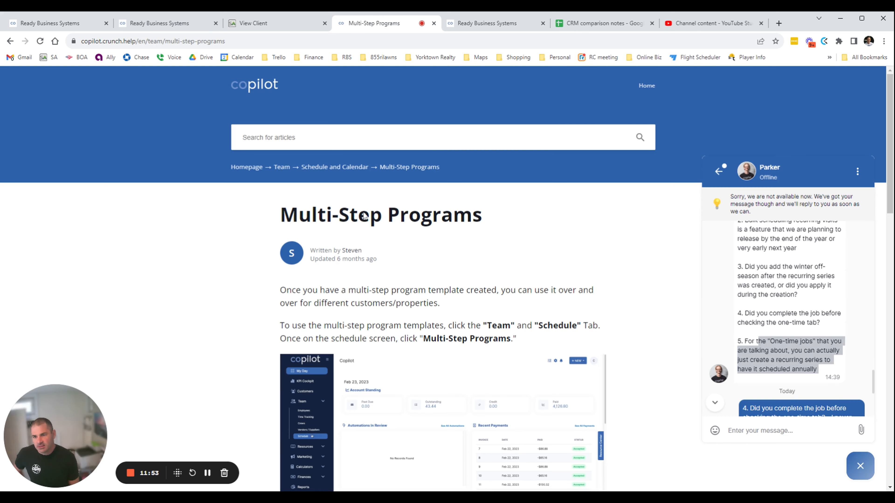
- Read the Multi-Step Programs help article, covering template selection, property assignment, Create Program, and Save versus Save & Generate Visits
scroll(351, 272, down, 3)
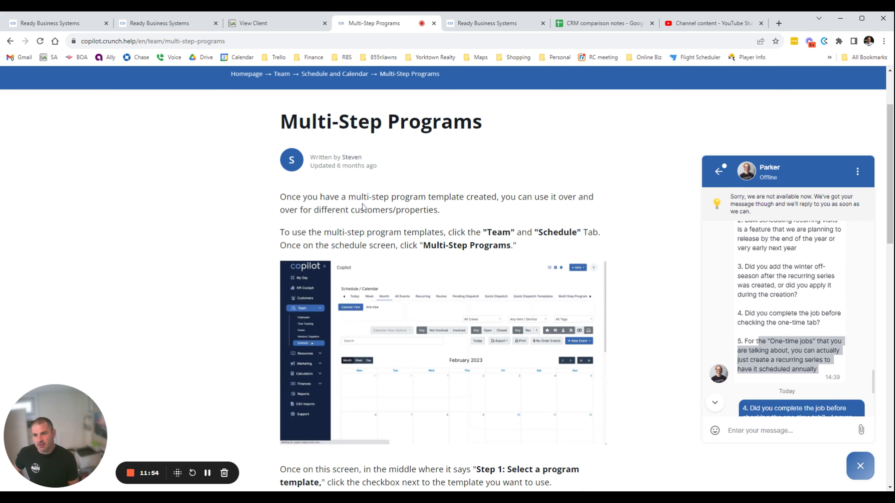
scroll(374, 164, down, 3)
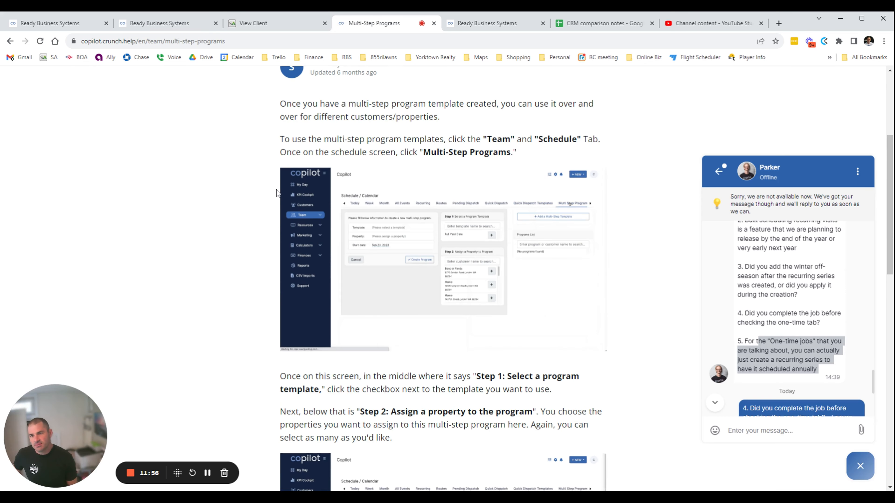
scroll(461, 134, down, 4)
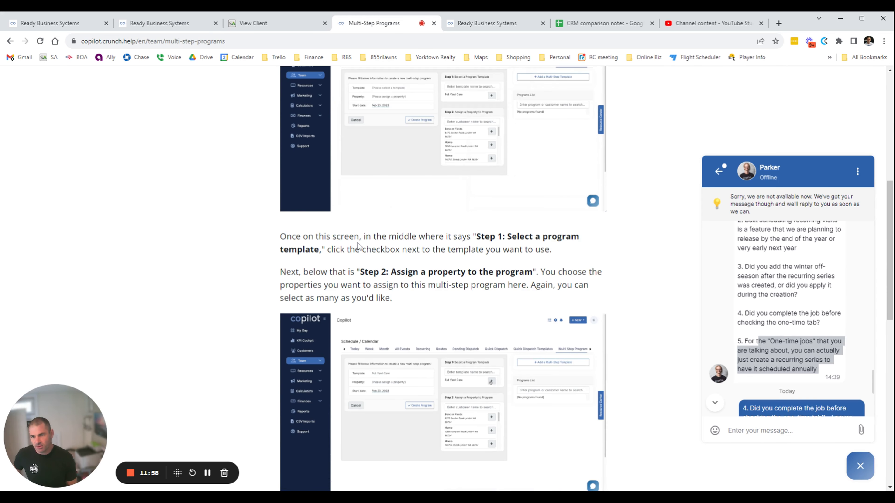
drag(354, 237, 489, 285)
scroll(353, 282, down, 7)
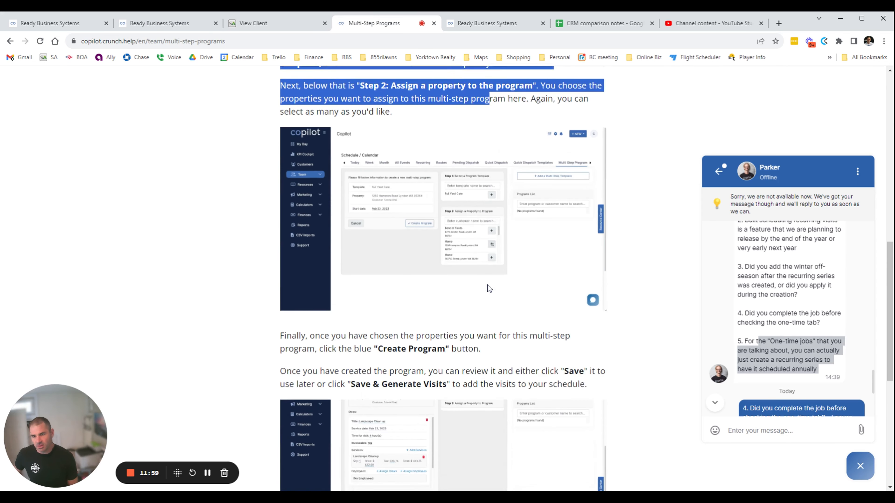
drag(341, 293, 477, 308)
drag(389, 325, 586, 337)
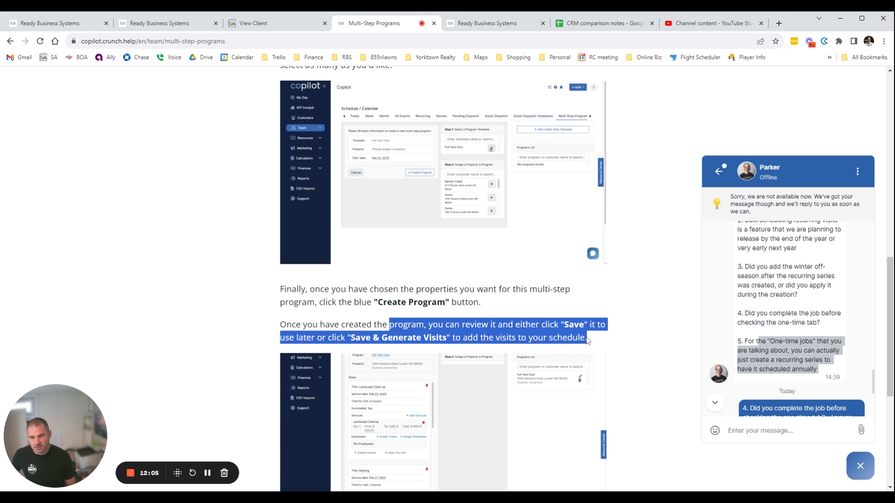
scroll(586, 337, down, 5)
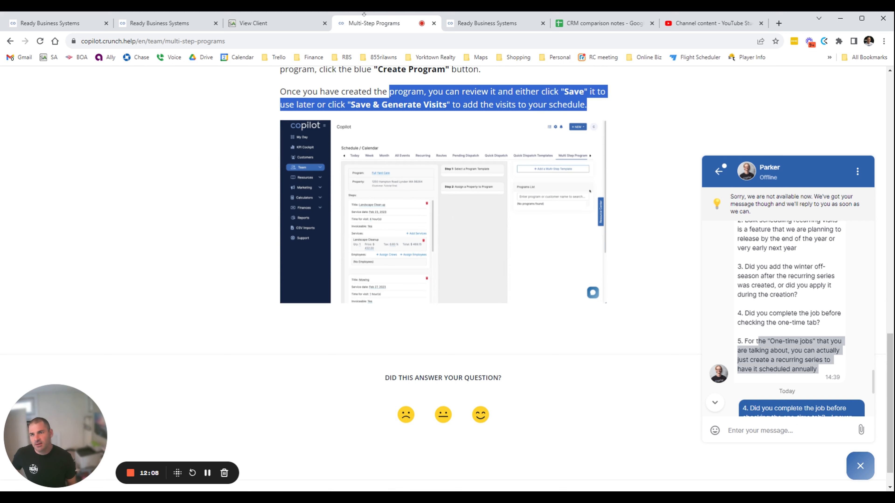
- Return to the customer's one-time jobs in Copilot CRM and review the App 1 visit's completion details, crew and work tracking
click(174, 25)
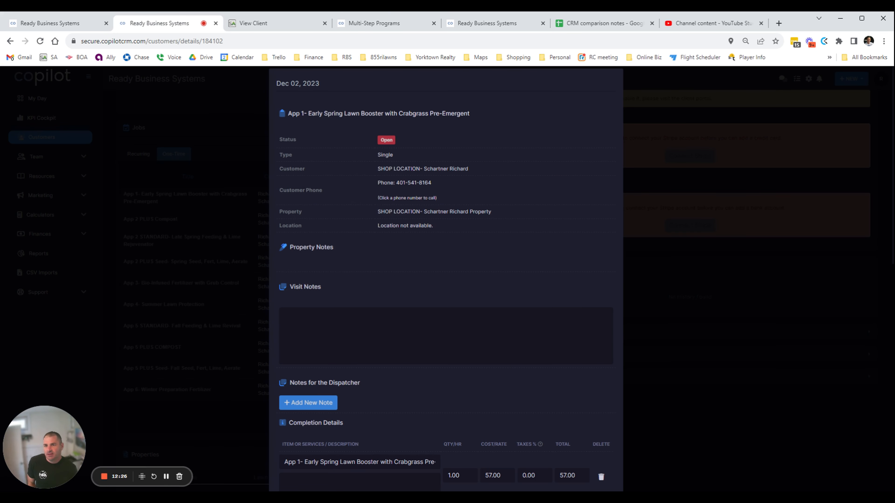
scroll(394, 273, down, 3)
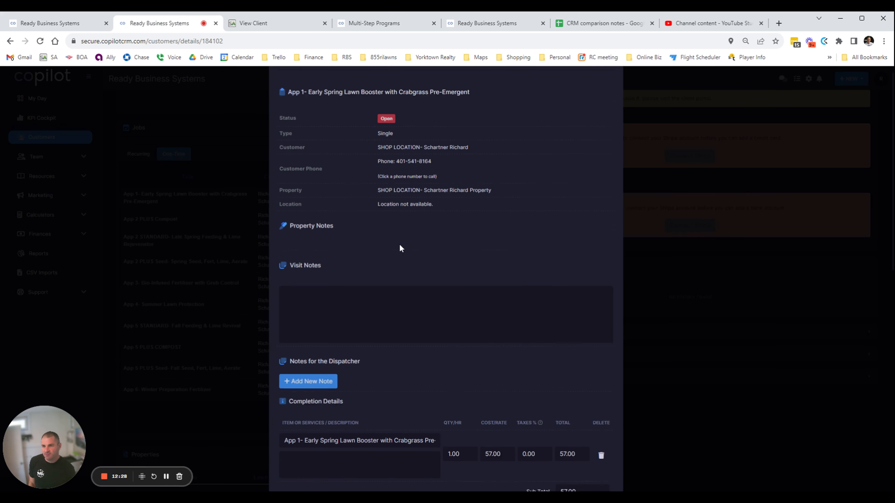
scroll(378, 274, down, 4)
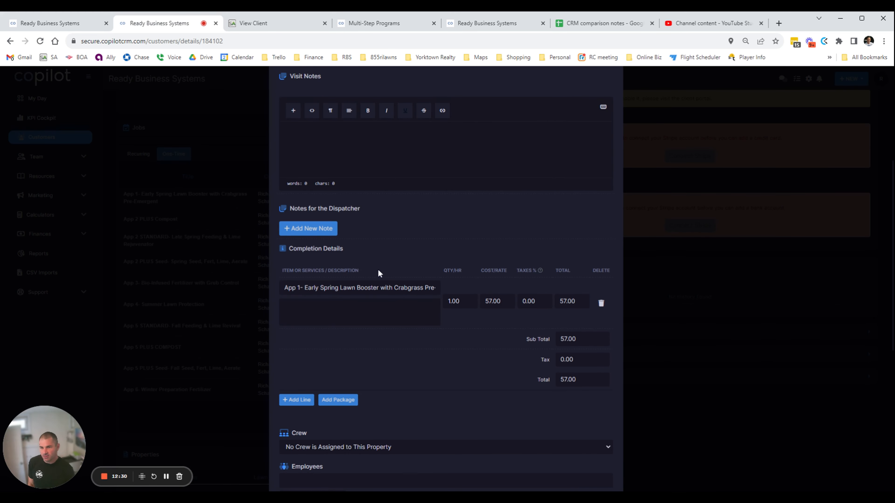
scroll(448, 280, down, 4)
scroll(486, 309, down, 3)
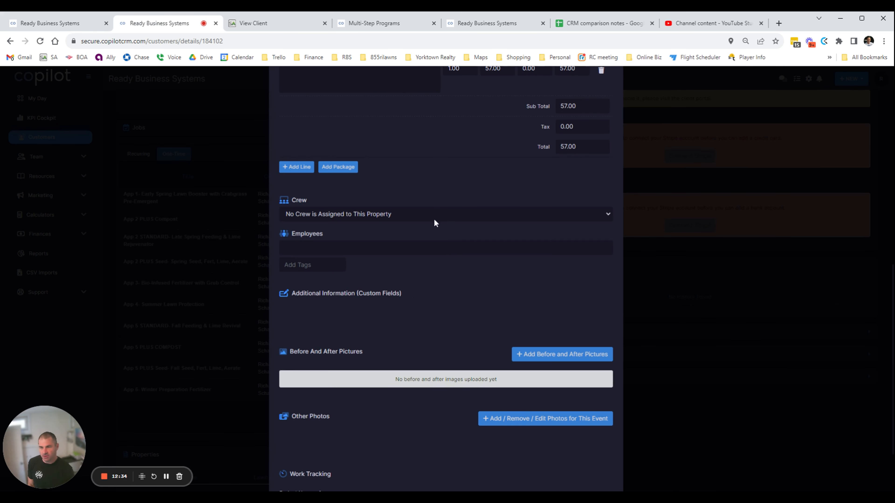
scroll(417, 301, down, 2)
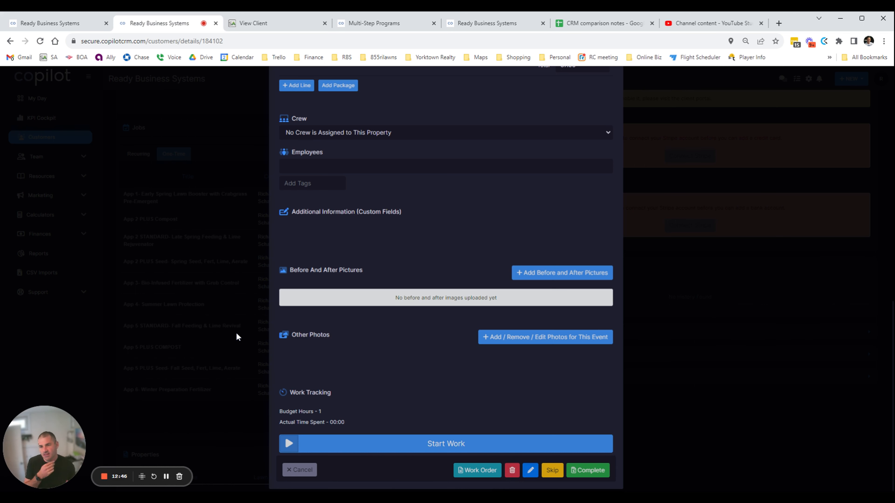
click(166, 477)
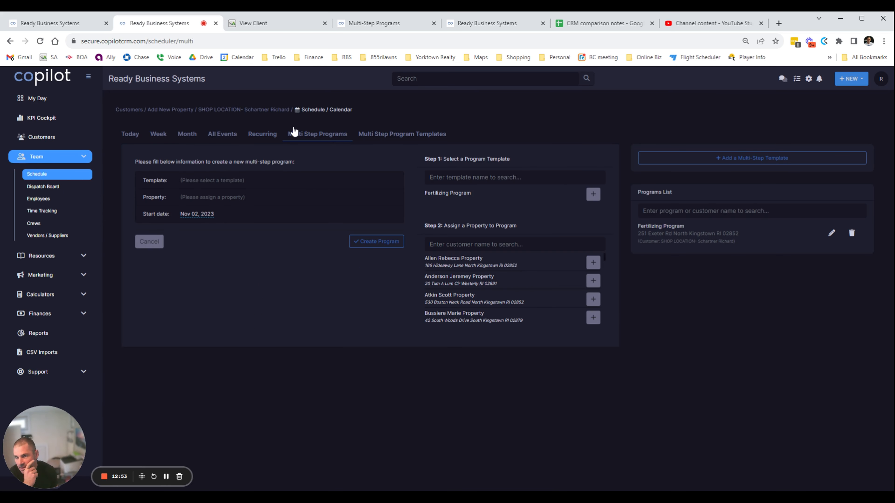
- Open the shop location's Fertilizing Program from the programs list and check the service dates of its App 1 and App 2 steps
click(830, 234)
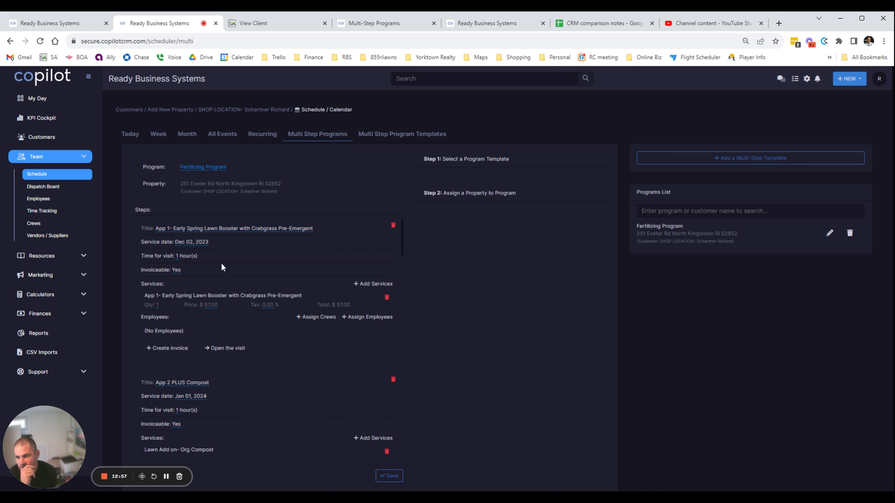
scroll(241, 274, down, 3)
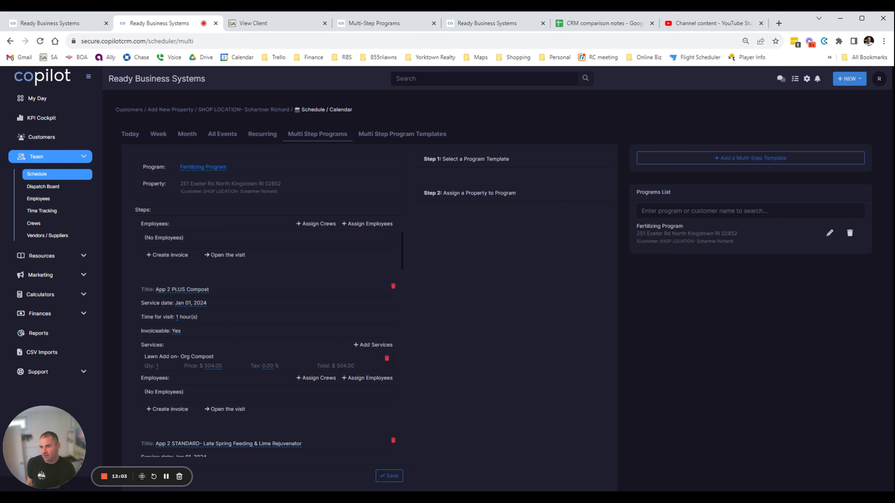
click(191, 303)
scroll(271, 333, up, 3)
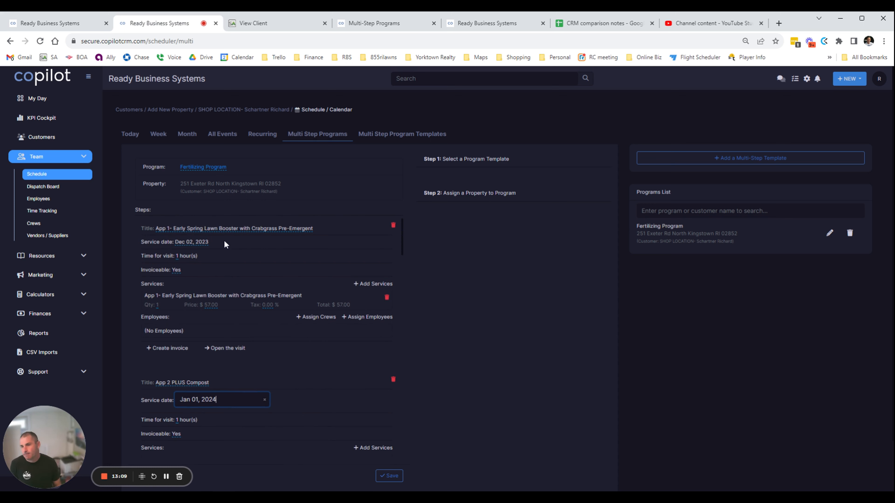
scroll(233, 312, down, 2)
scroll(233, 311, down, 9)
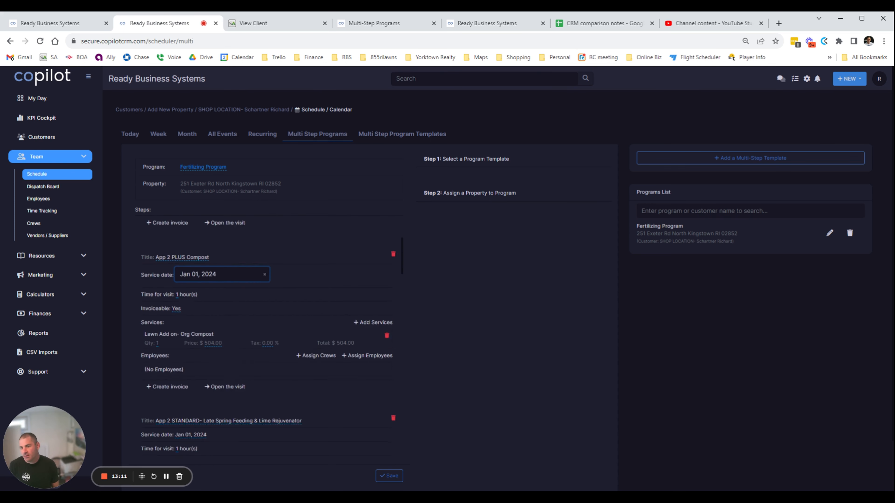
scroll(366, 317, up, 9)
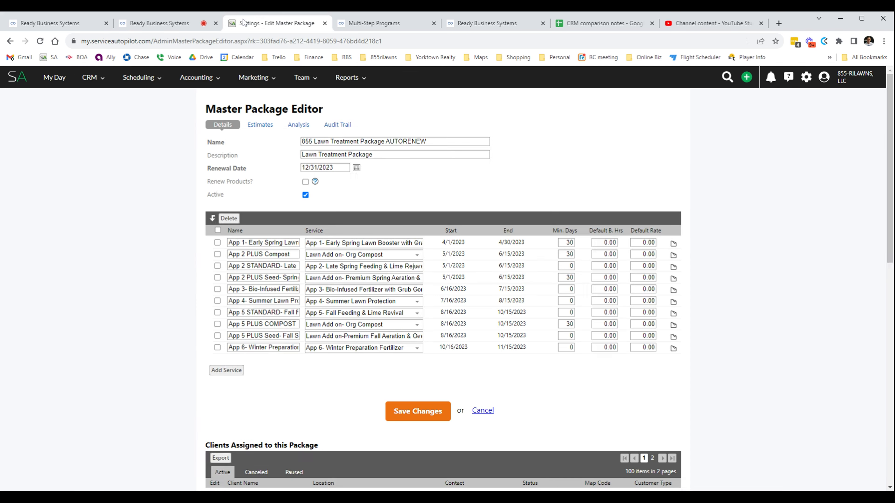
- Check the treatment start and end dates in Service Autopilot's Master Package Editor, and return to the shop location program's App 1 step
click(271, 23)
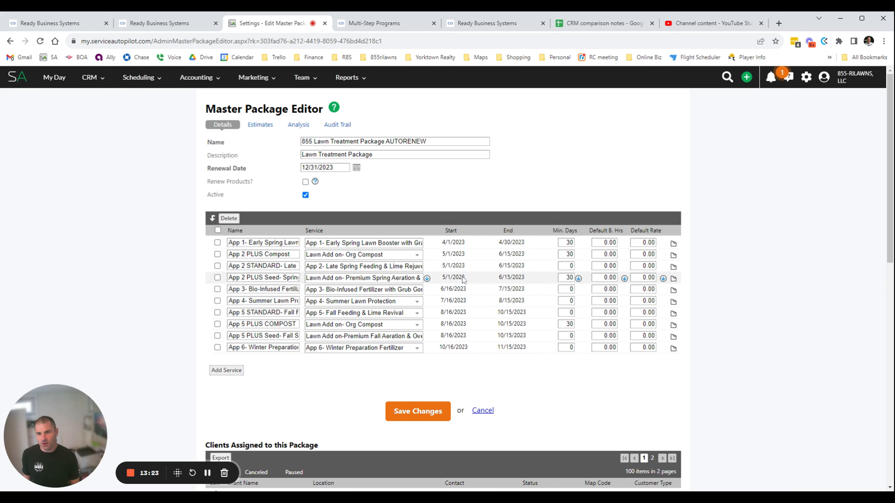
click(153, 25)
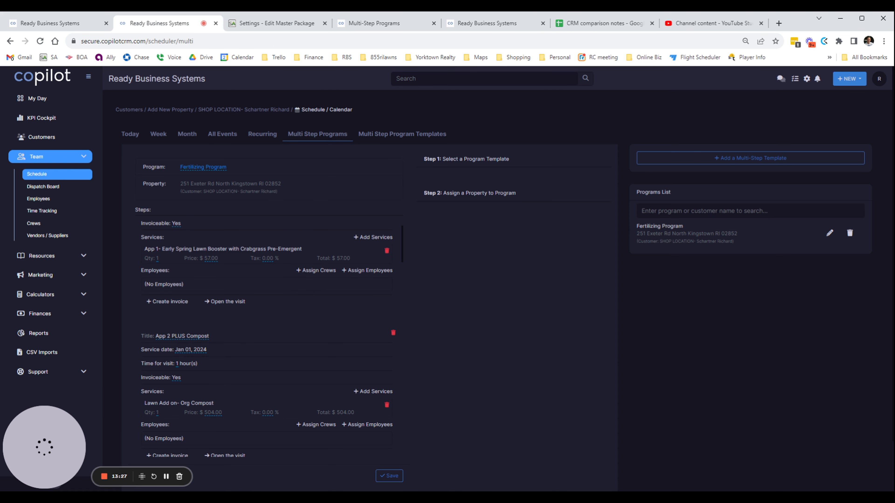
scroll(276, 345, up, 2)
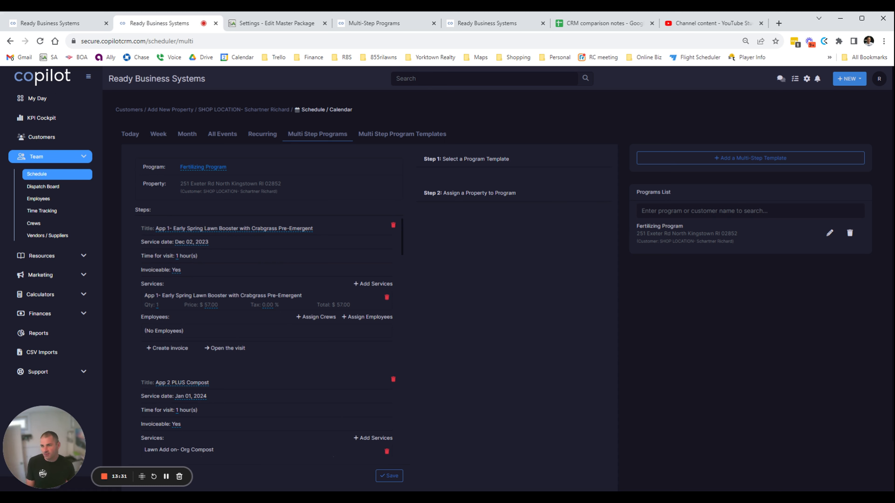
click(192, 242)
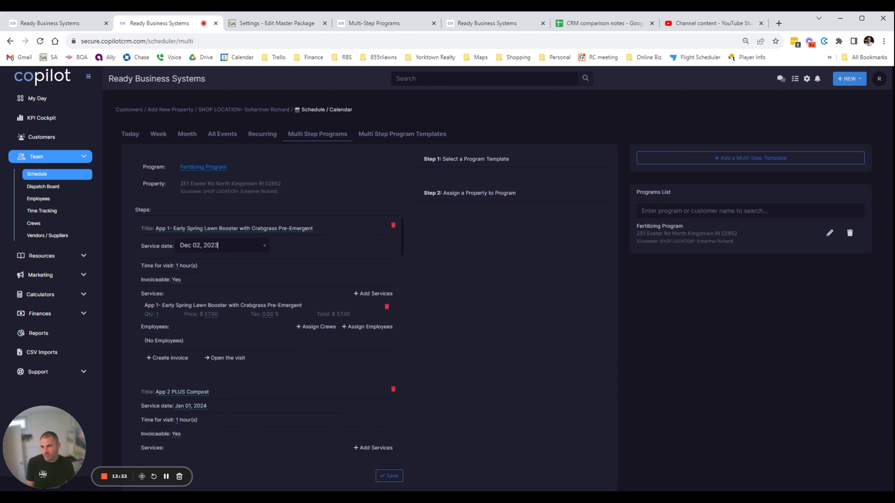
click(272, 246)
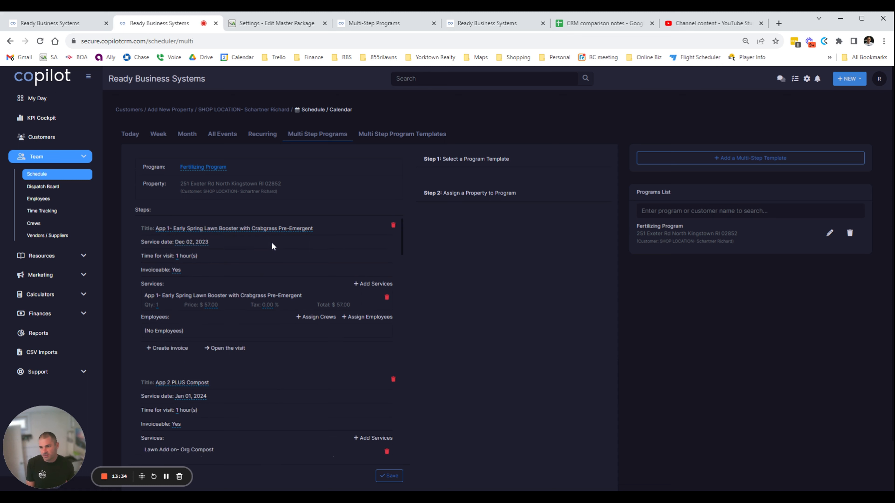
click(207, 242)
key(Escape)
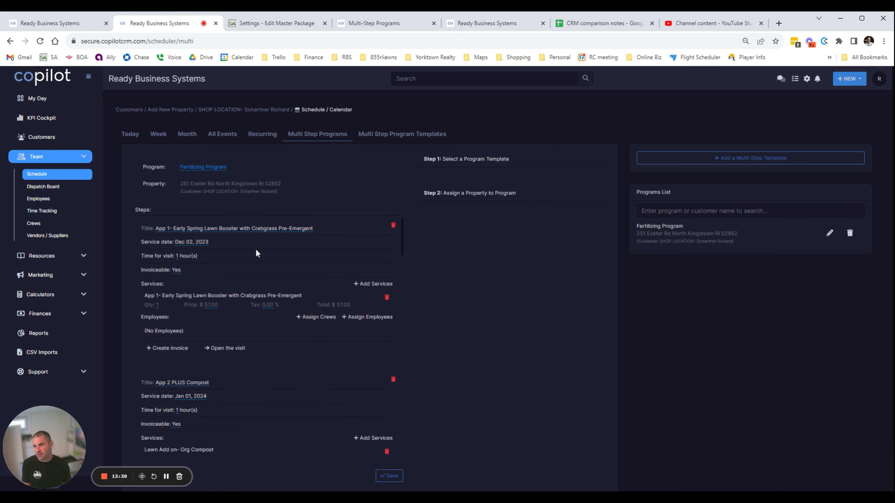
- Set the service date of the App 1 step in the shop location's Fertilizing Program to 04/01/2023
click(198, 242)
key(ctrl+a)
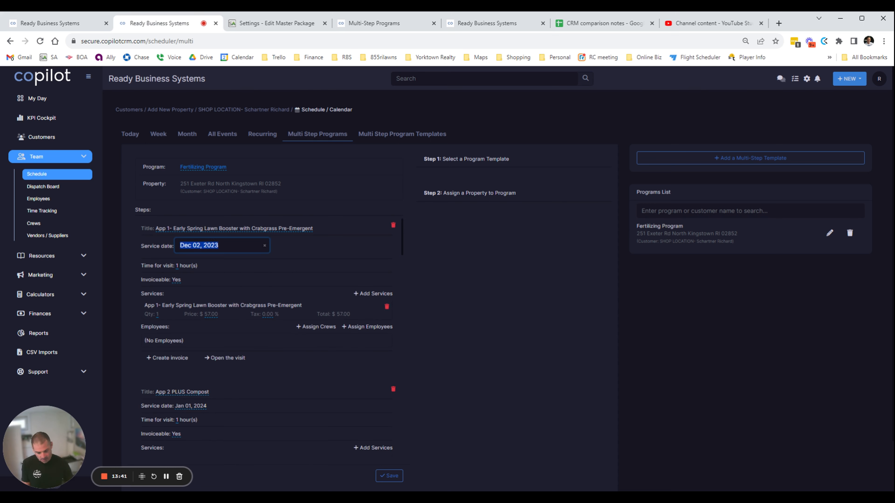
text(04/01/)
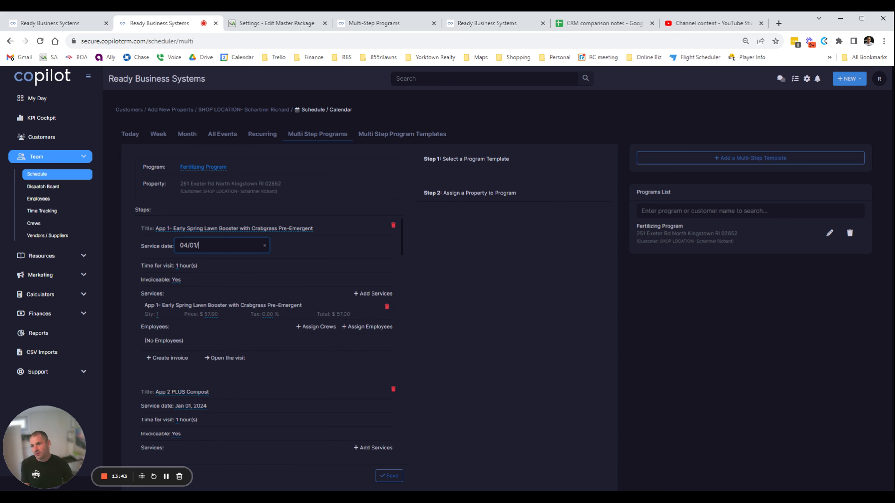
text(2023)
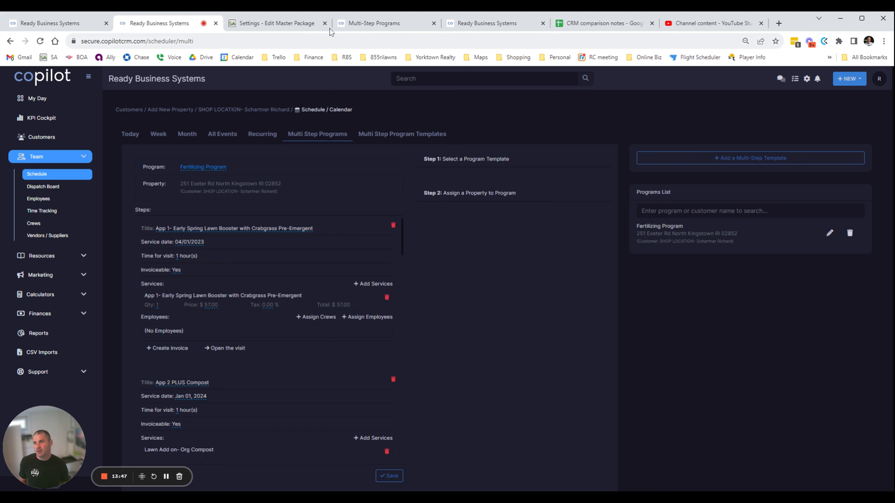
- Check the Service Autopilot package dates, close that page, then reload the shop location customer's record and review its one-time job dates
click(297, 26)
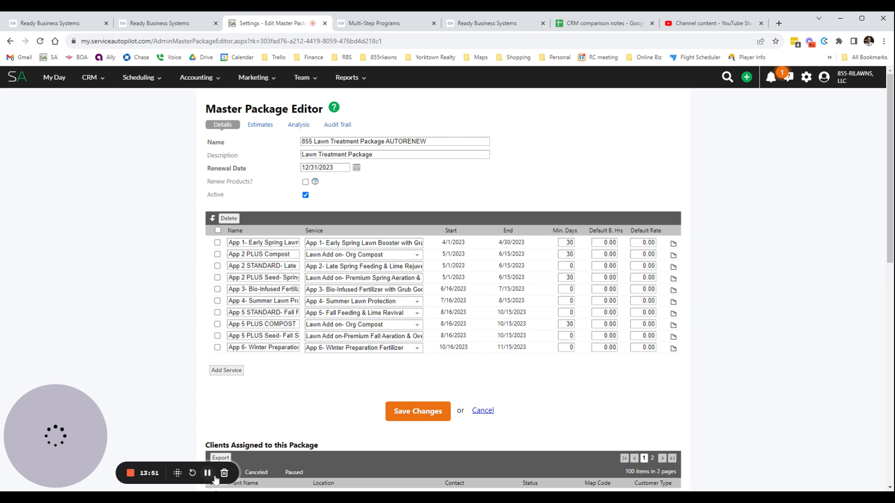
key(ctrl+w)
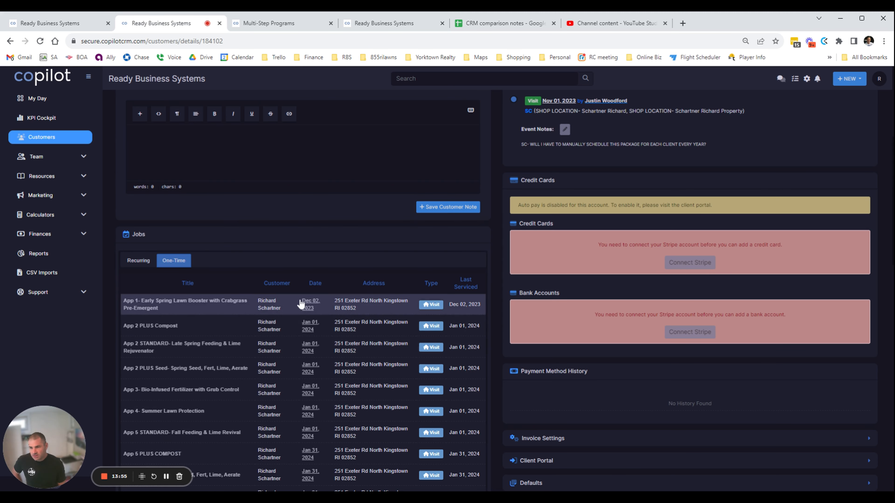
scroll(307, 334, down, 5)
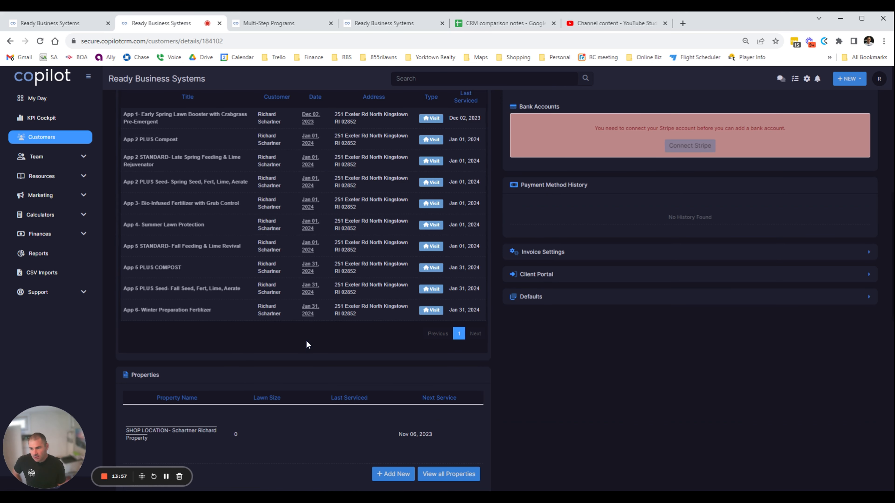
click(40, 41)
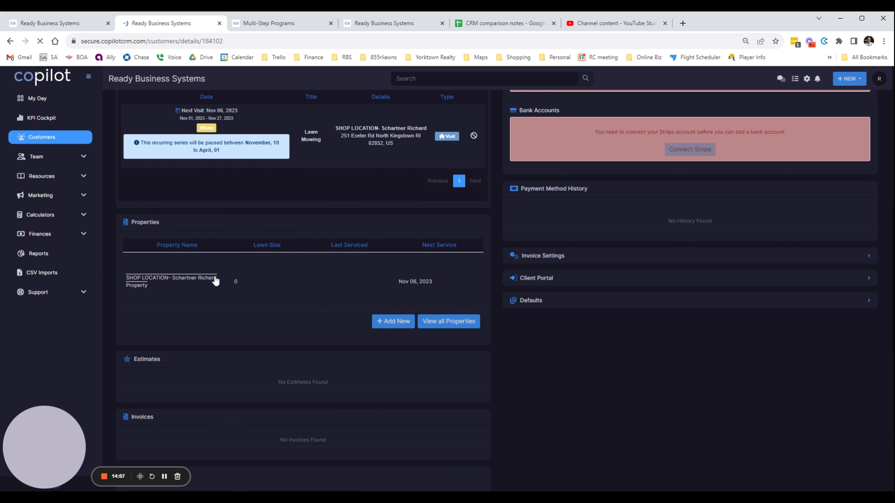
scroll(302, 207, up, 4)
scroll(295, 229, down, 3)
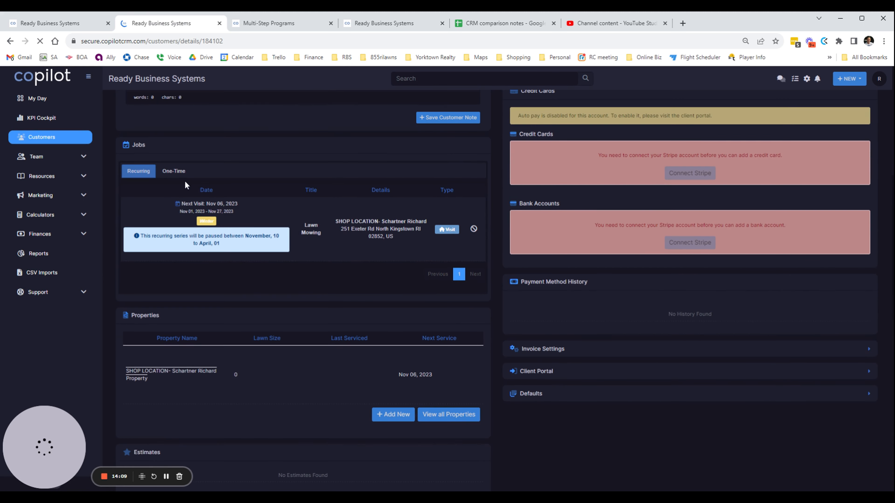
click(185, 171)
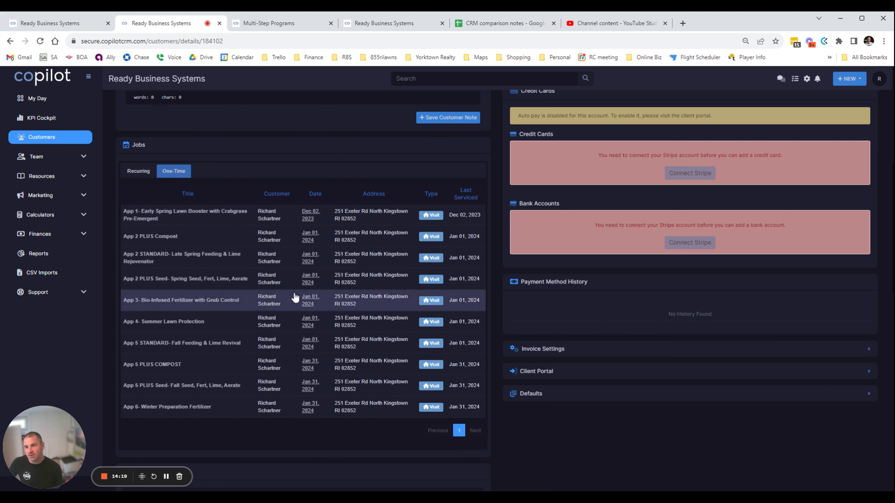
scroll(284, 296, up, 9)
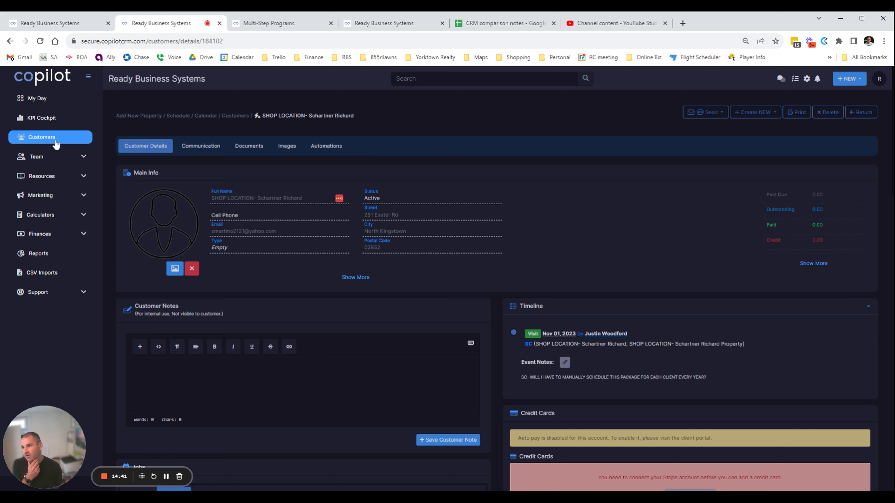
- Delete the shop location's Fertilizing Program from the multi-step programs list
click(88, 161)
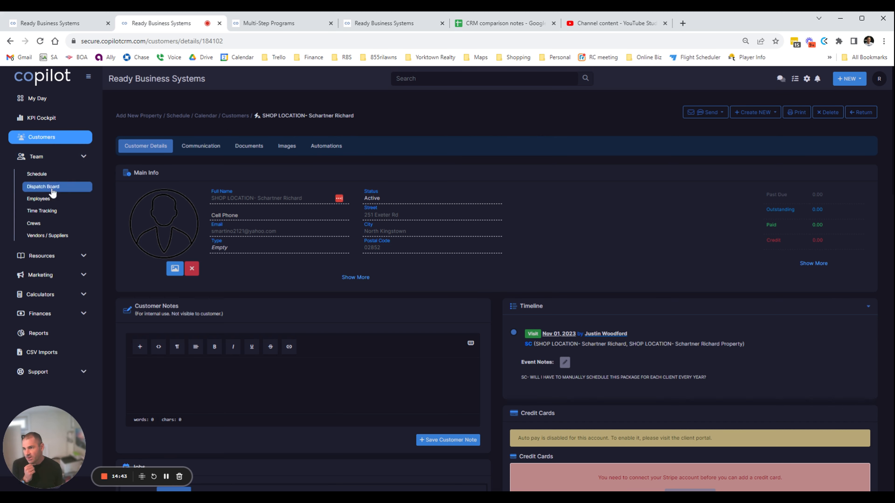
click(39, 174)
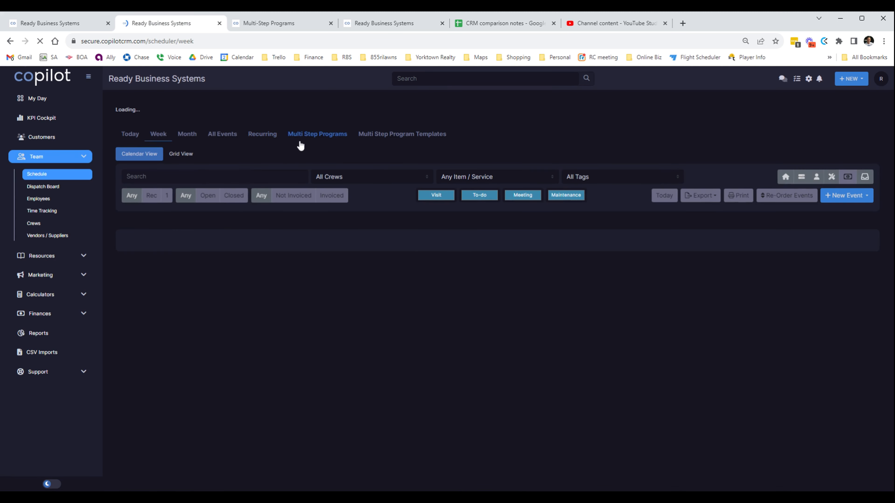
click(300, 134)
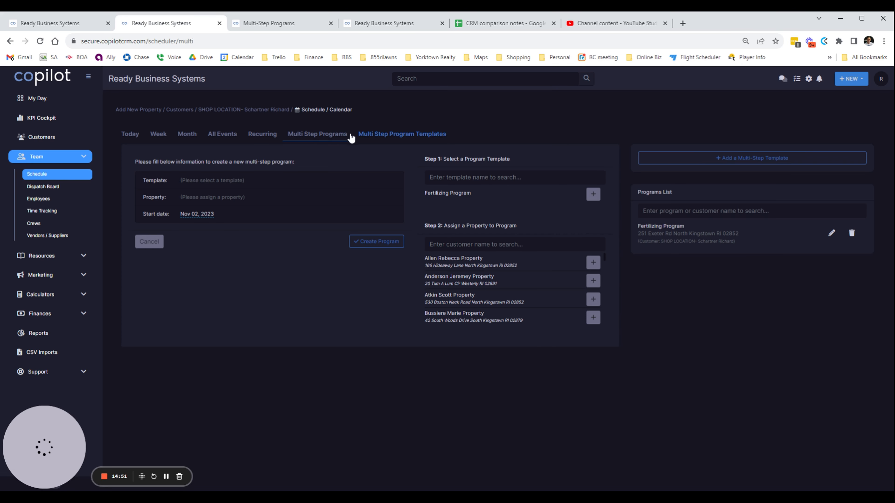
click(852, 234)
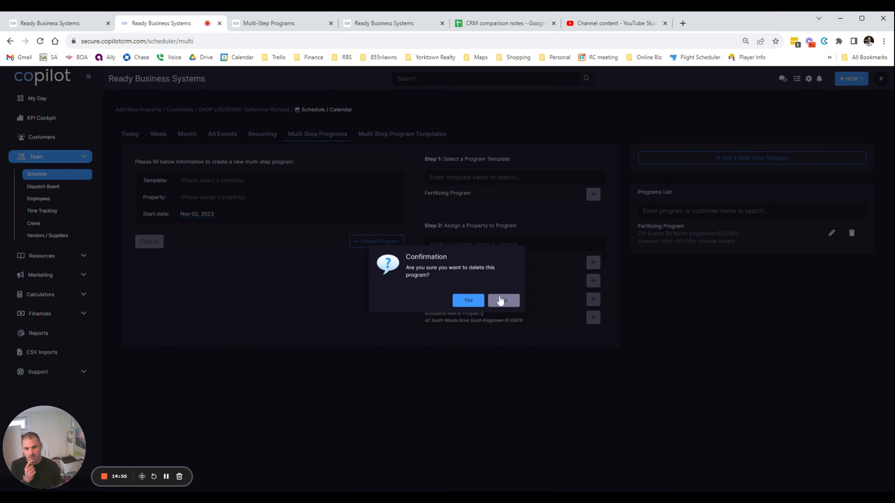
click(469, 285)
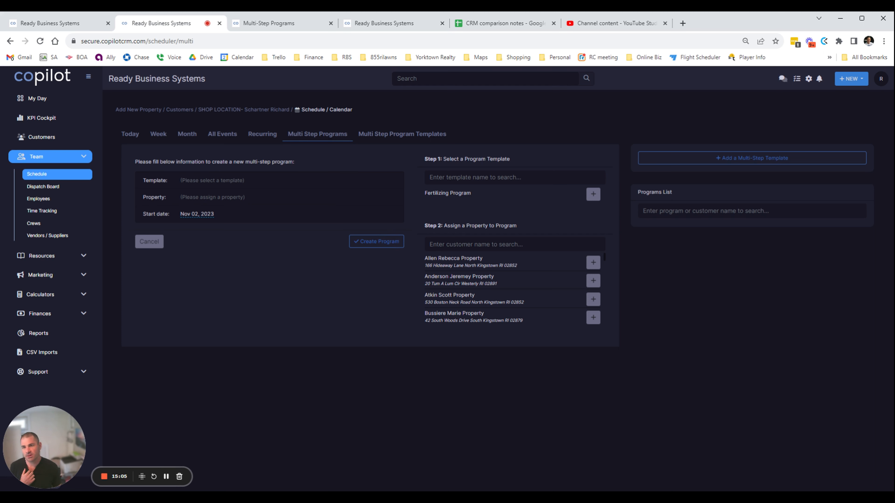
- Create a new multi-step program from the Fertilizing Program template, assigned to the shop location property
click(464, 178)
click(593, 195)
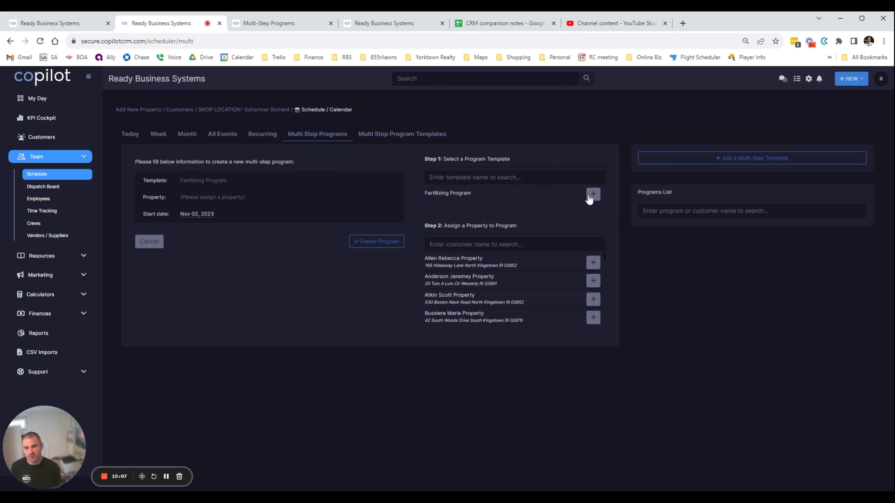
click(500, 244)
text(sch)
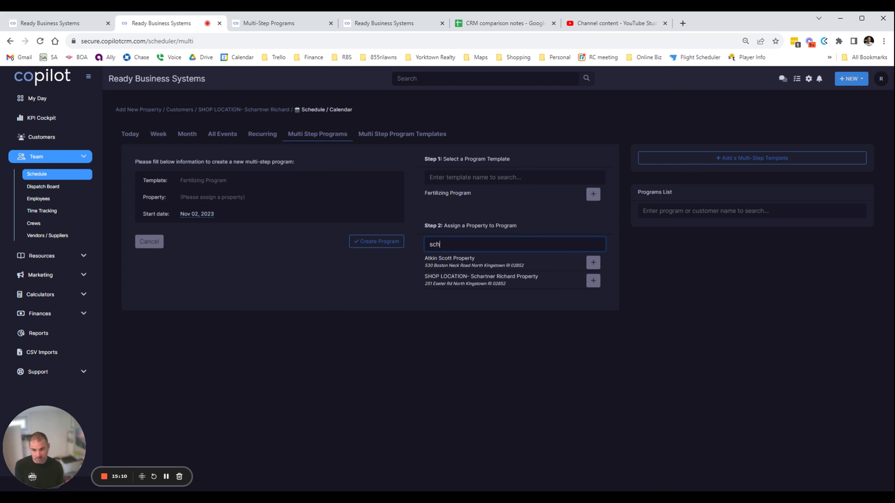
click(593, 262)
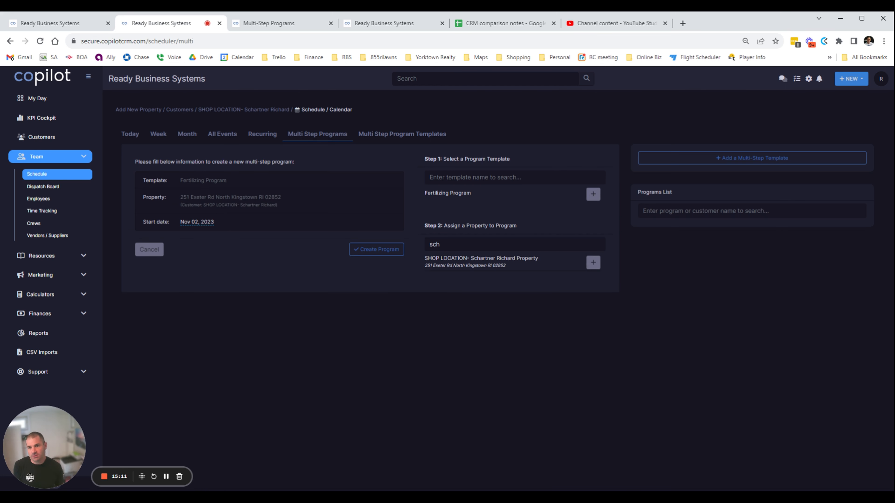
click(377, 250)
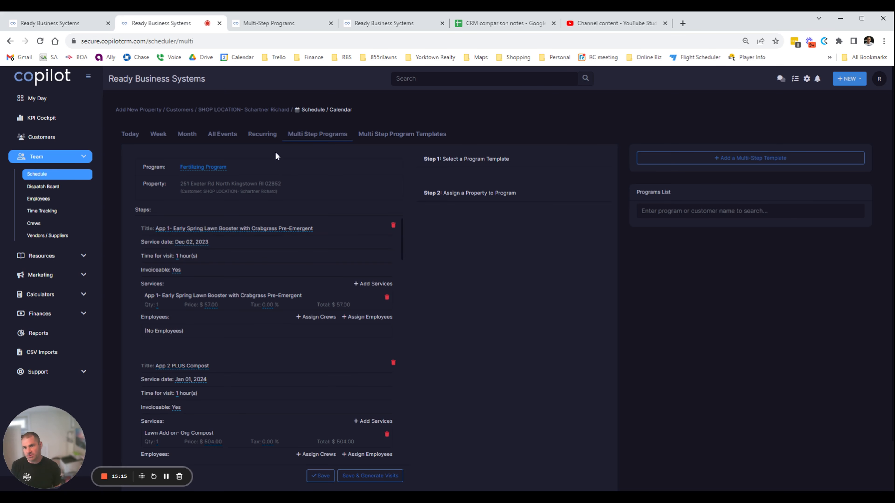
- Open the shop location customer's record and check its jobs and timeline
click(272, 112)
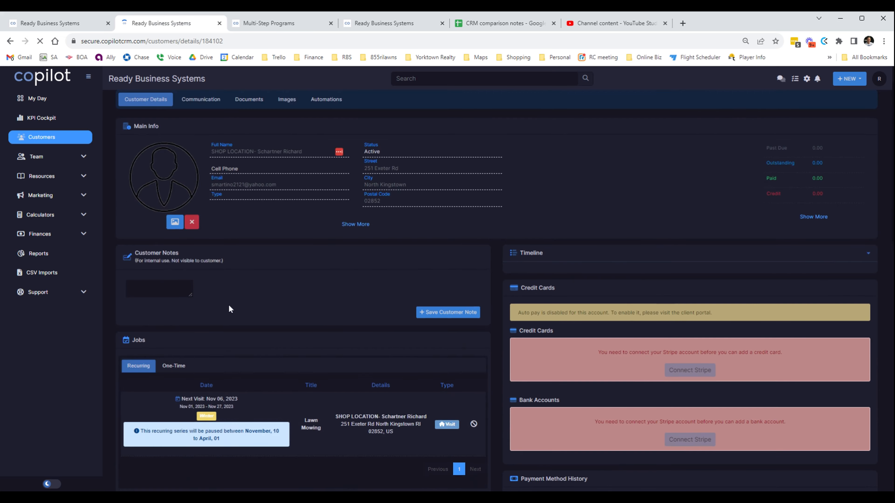
scroll(229, 306, down, 2)
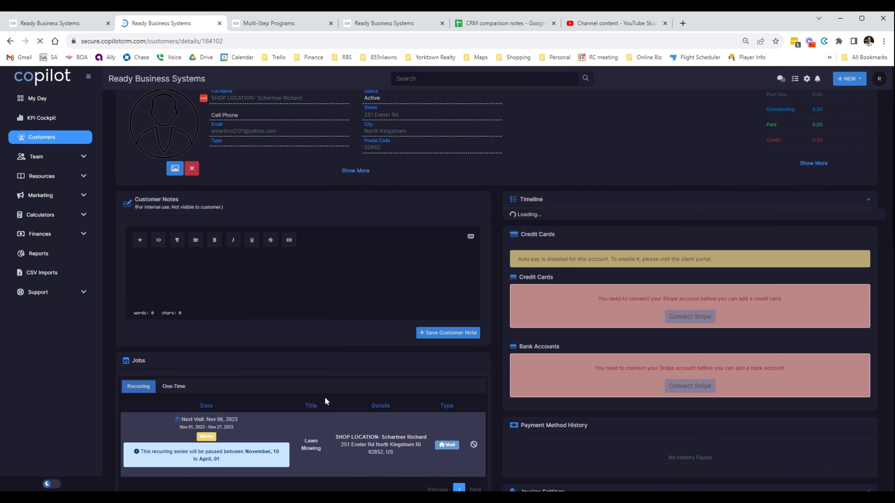
scroll(271, 248, up, 1)
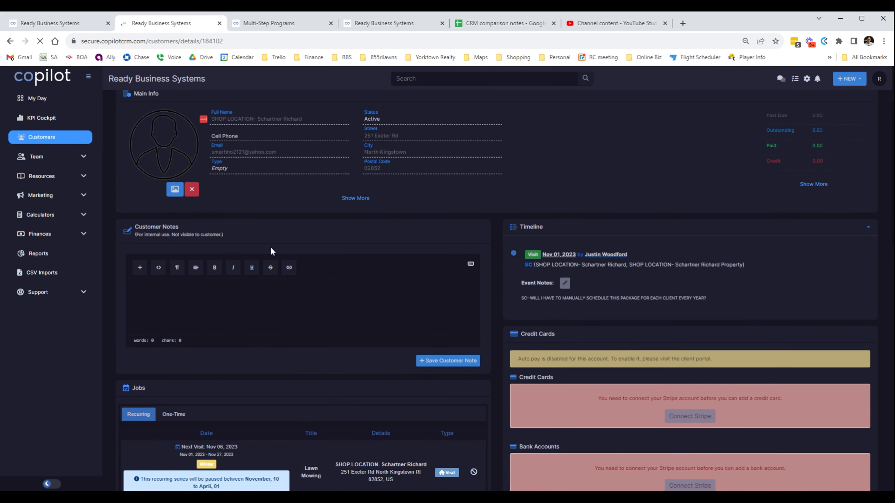
scroll(270, 251, up, 3)
mouse_move(166, 478)
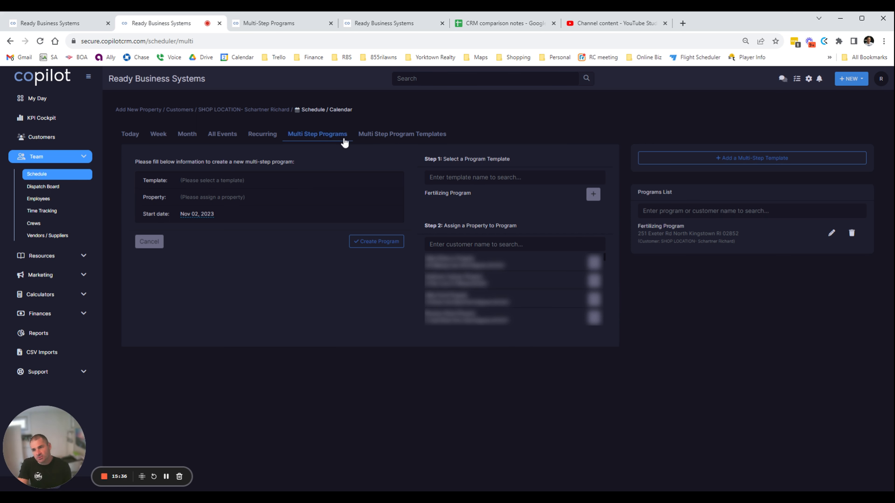
- Reopen the shop location's Fertilizing Program from the programs list and review its program and property details
click(831, 232)
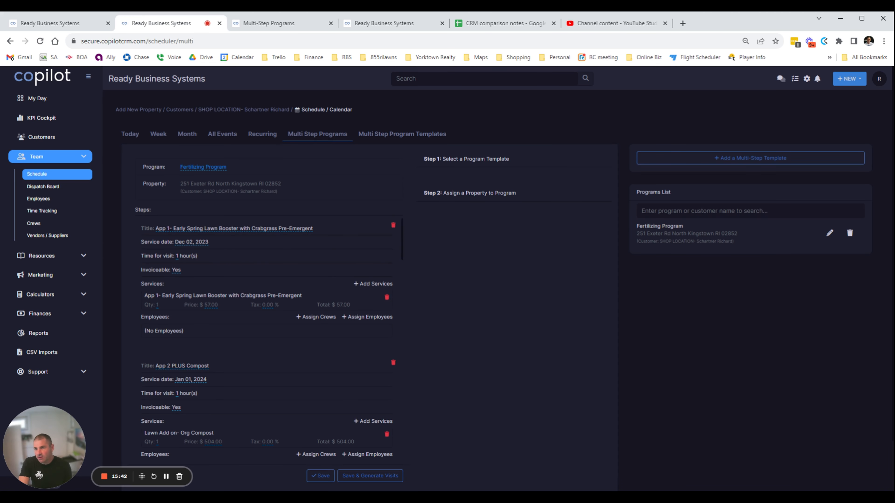
drag(139, 174, 294, 192)
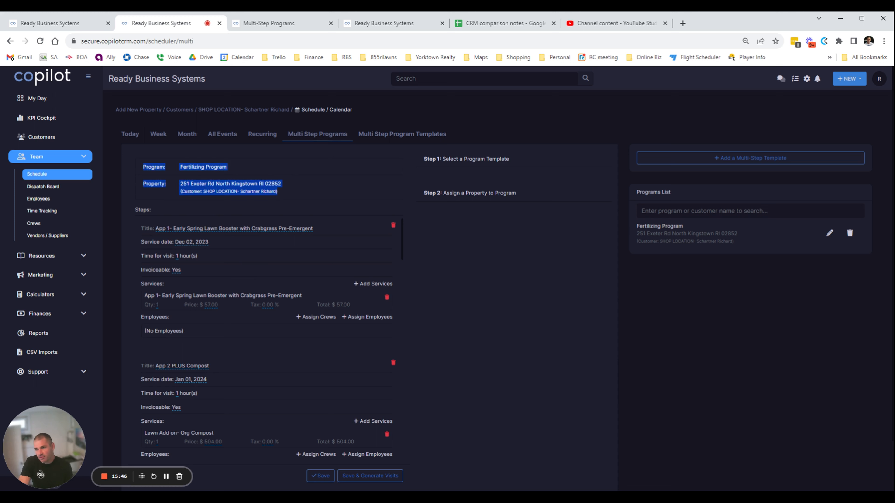
click(294, 192)
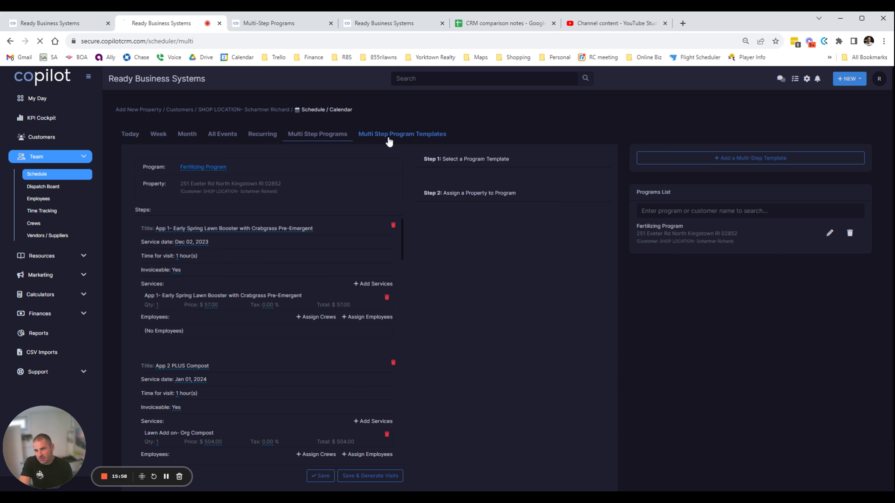
- Open the Fertilizing Program template and review the days from previous step for App 1 through App 6
click(426, 138)
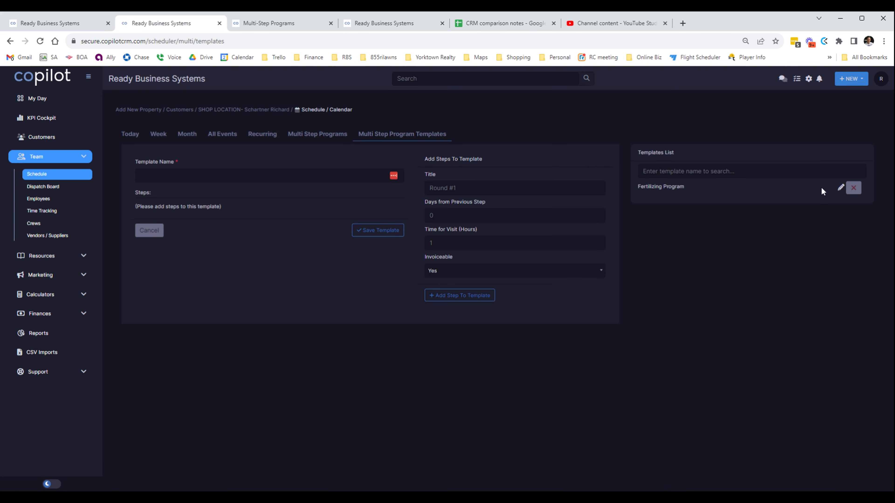
click(839, 188)
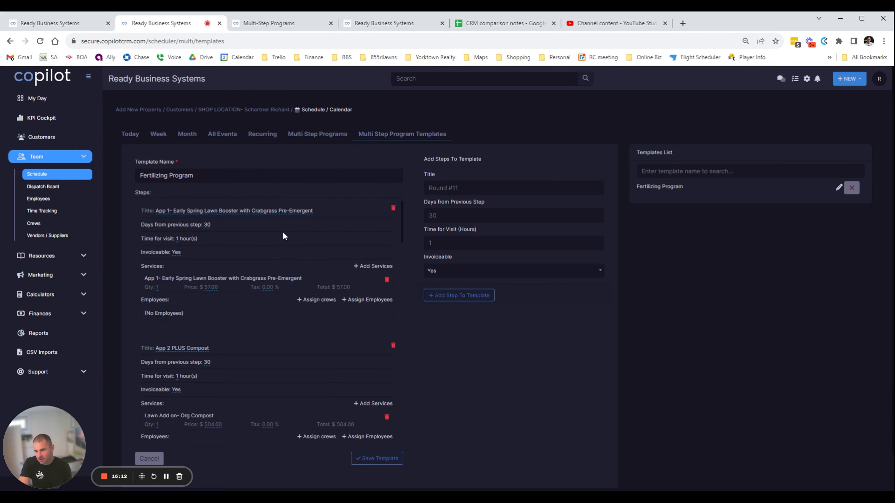
scroll(258, 275, down, 5)
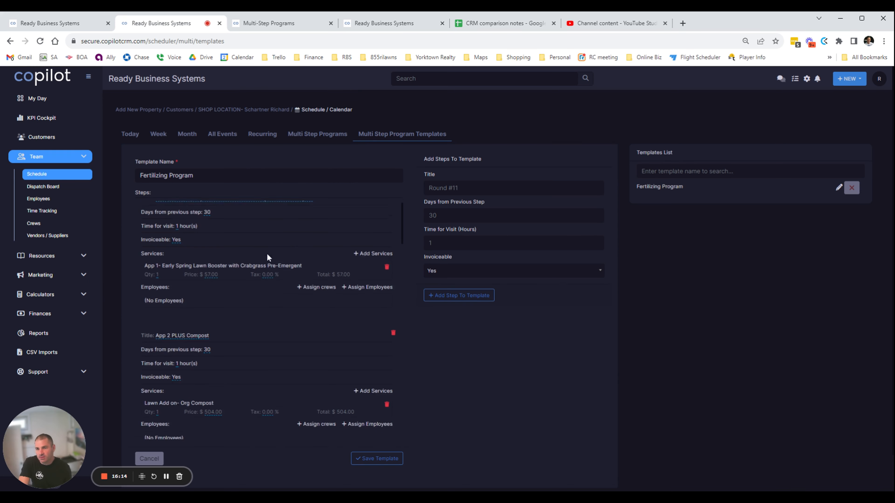
scroll(271, 335, down, 10)
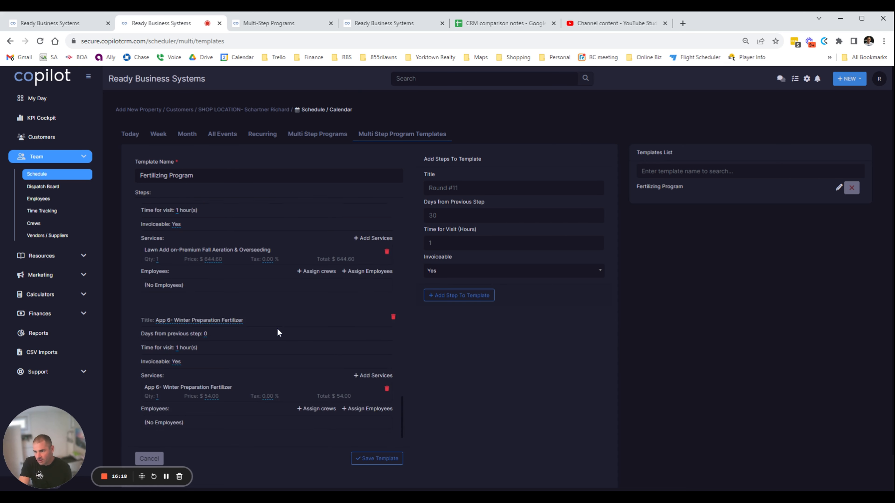
scroll(282, 332, up, 4)
scroll(308, 328, up, 12)
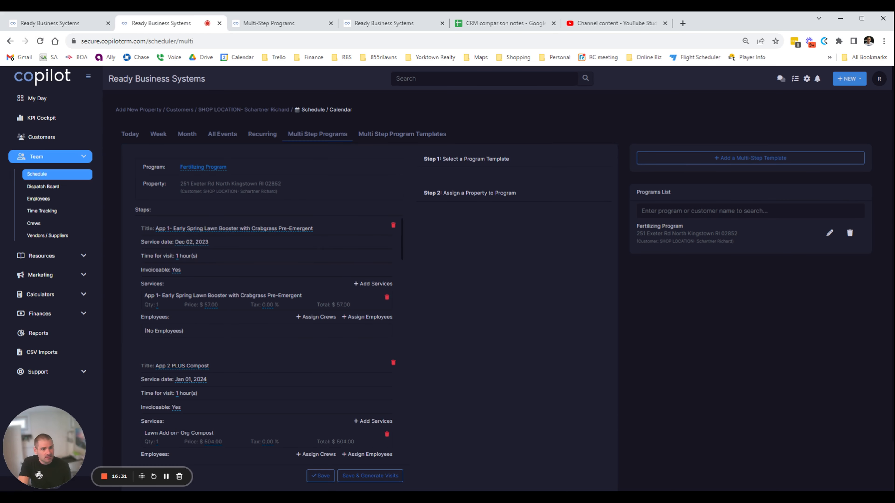
- Change the App 1 step's service date to 04/01/2023 in the shop location's recreated Fertilizing Program
click(192, 242)
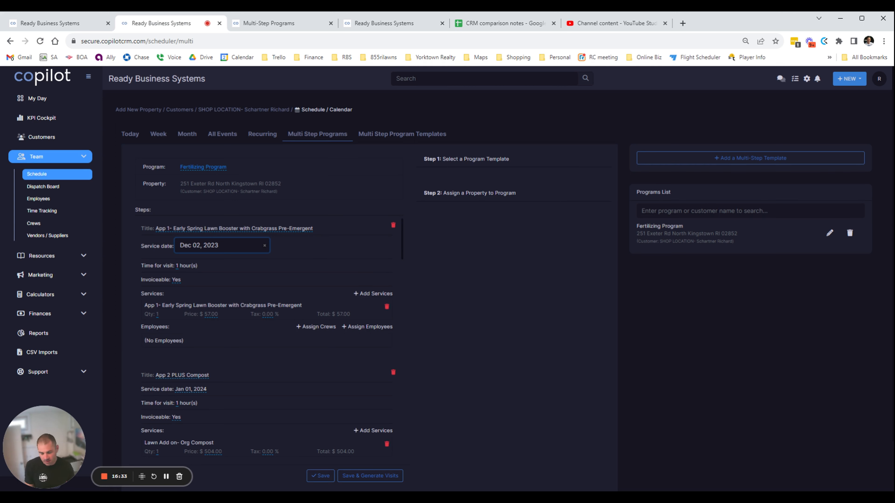
key(BackSpace)
key(BackSpace)
key(BackSpace)
key(BackSpace)
key(BackSpace)
key(BackSpace)
key(BackSpace)
key(BackSpace)
key(BackSpace)
key(BackSpace)
key(BackSpace)
key(BackSpace)
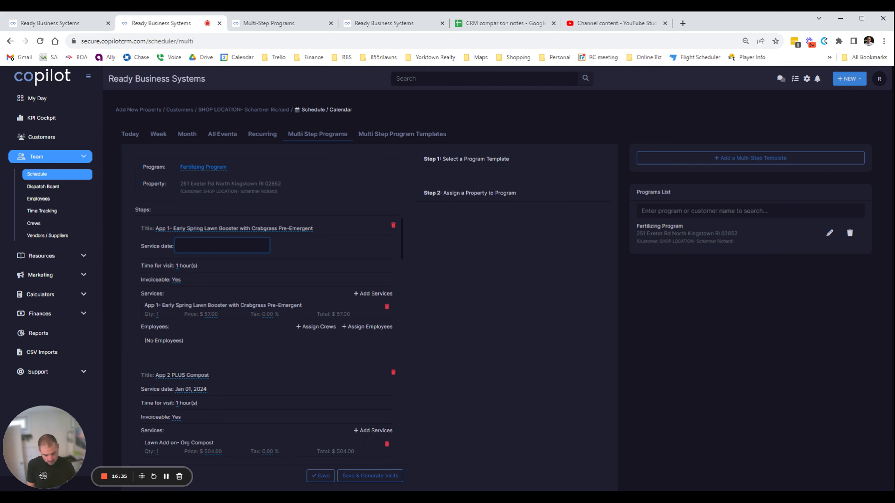
text(04/01/202)
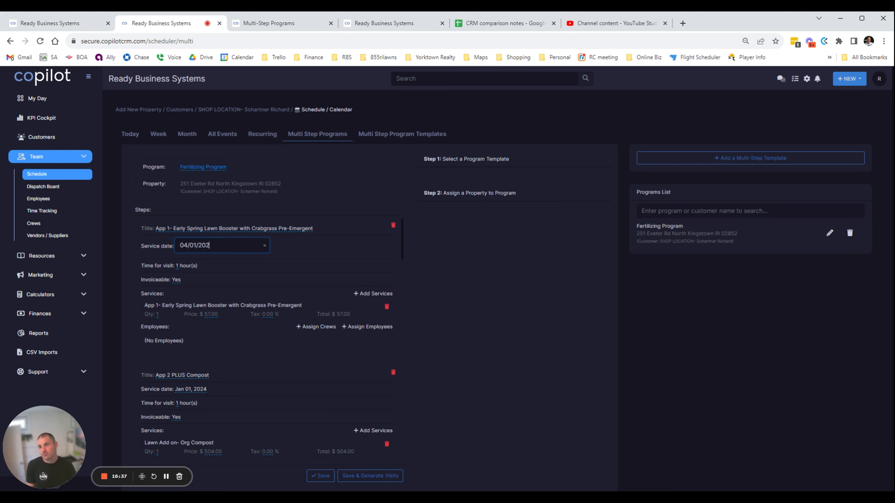
text(3)
key(Return)
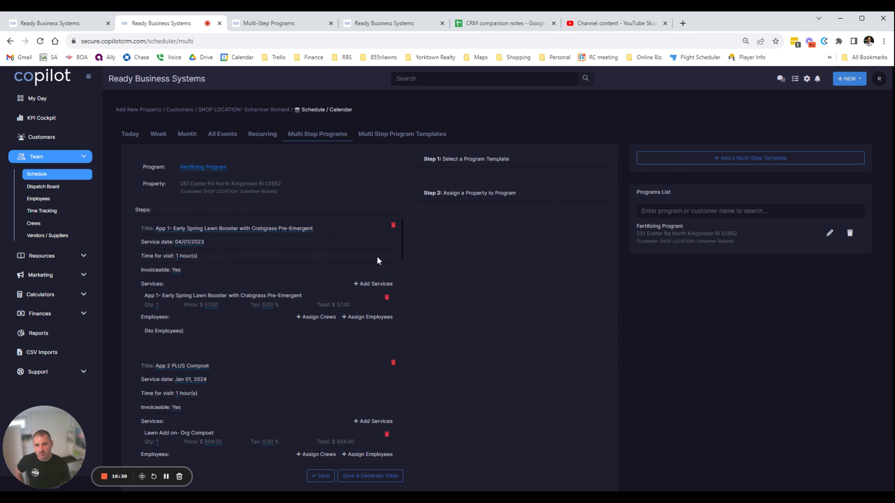
- Save the shop location's Fertilizing Program and generate its visits
scroll(363, 314, down, 5)
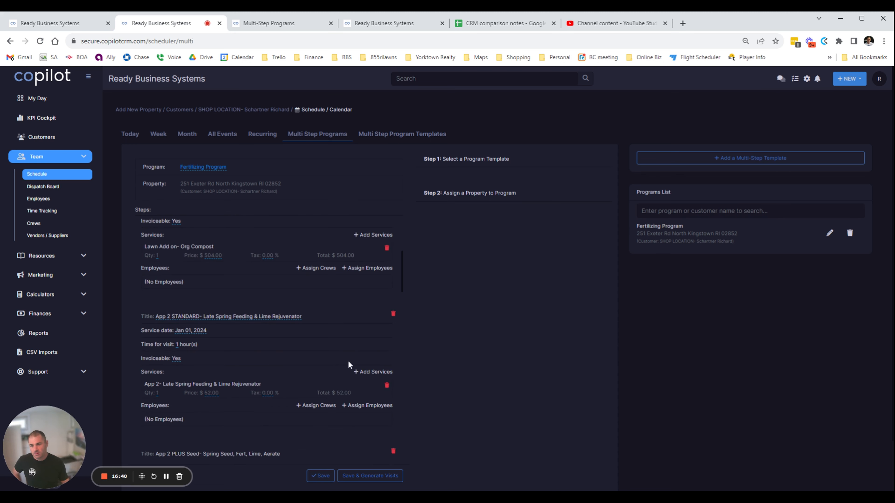
click(357, 476)
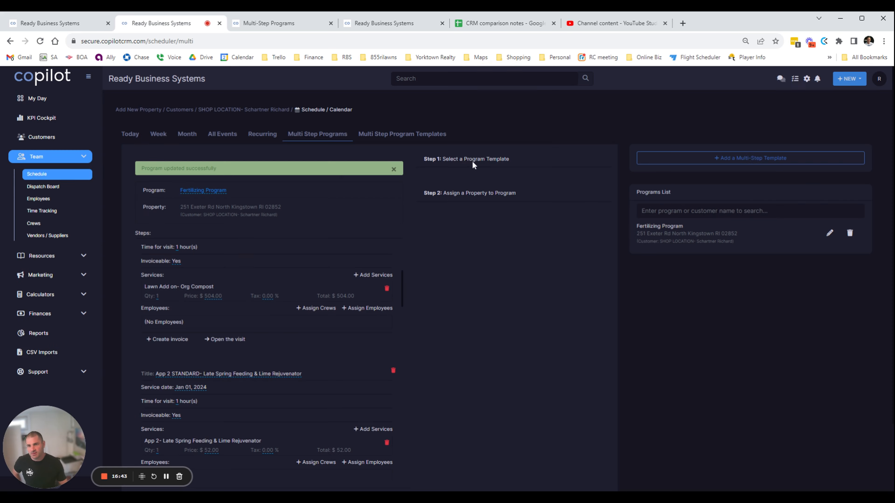
- Open the shop location customer's record from the program page and show its one-time jobs
click(259, 112)
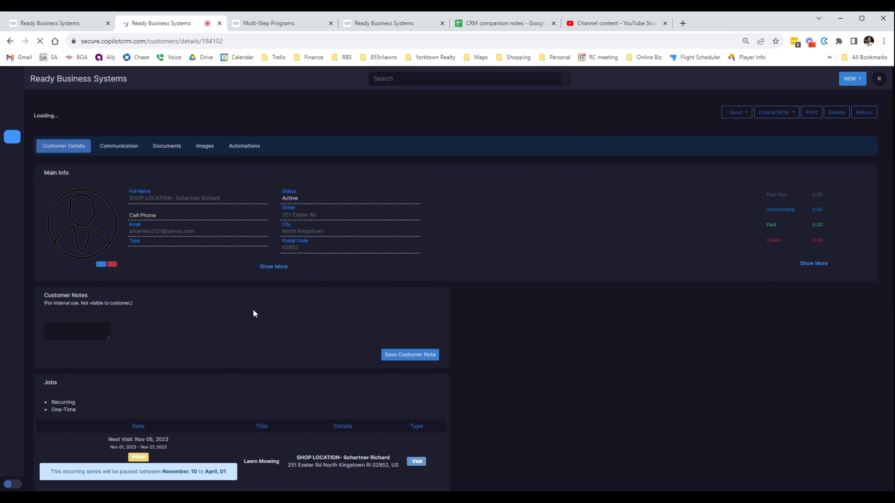
scroll(290, 335, down, 8)
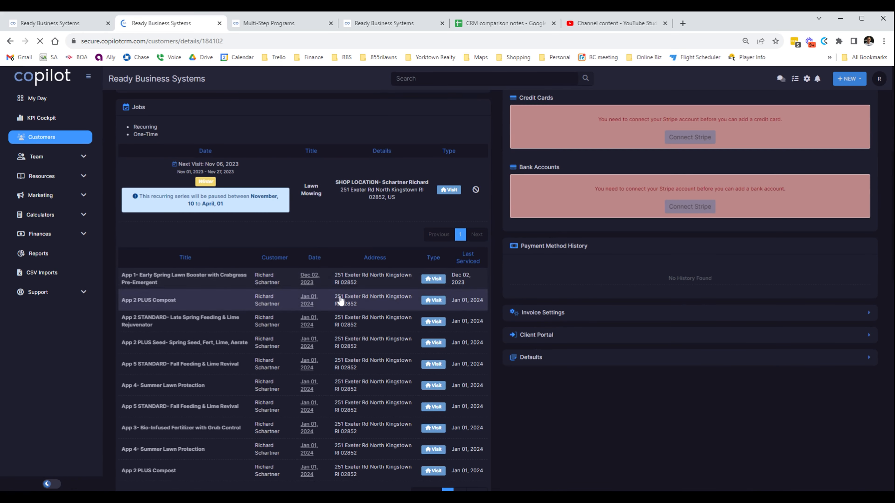
scroll(317, 284, down, 2)
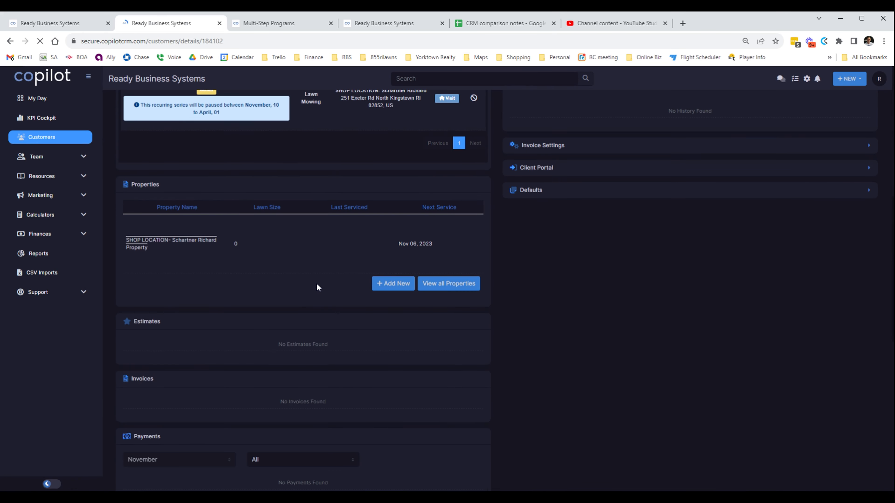
scroll(183, 247, up, 5)
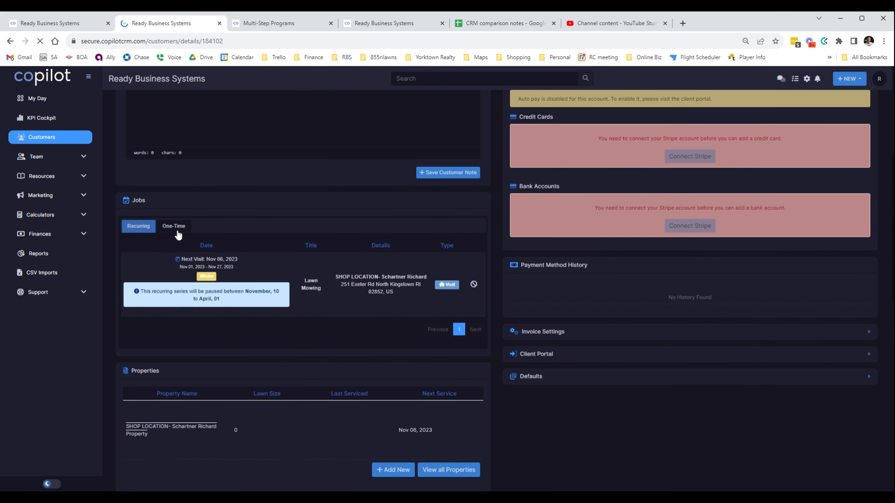
click(177, 228)
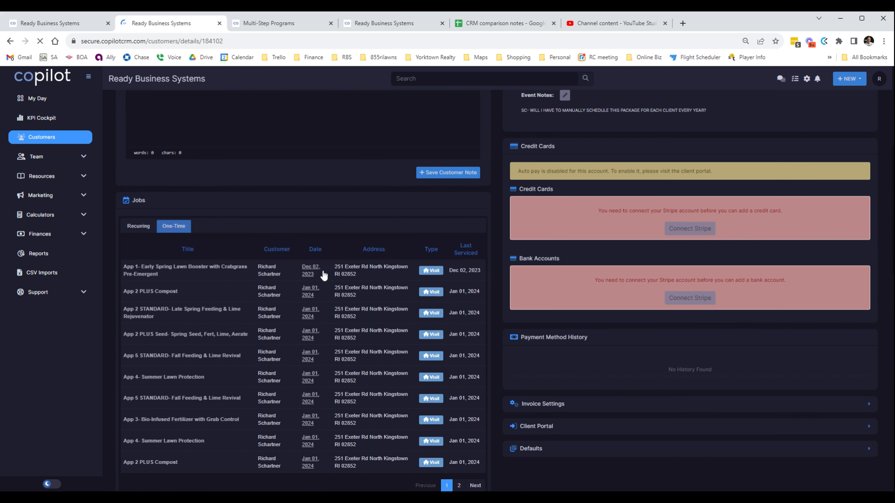
- Check the visit dates of the fertilizing applications across both pages of the one-time jobs list
scroll(310, 430, down, 1)
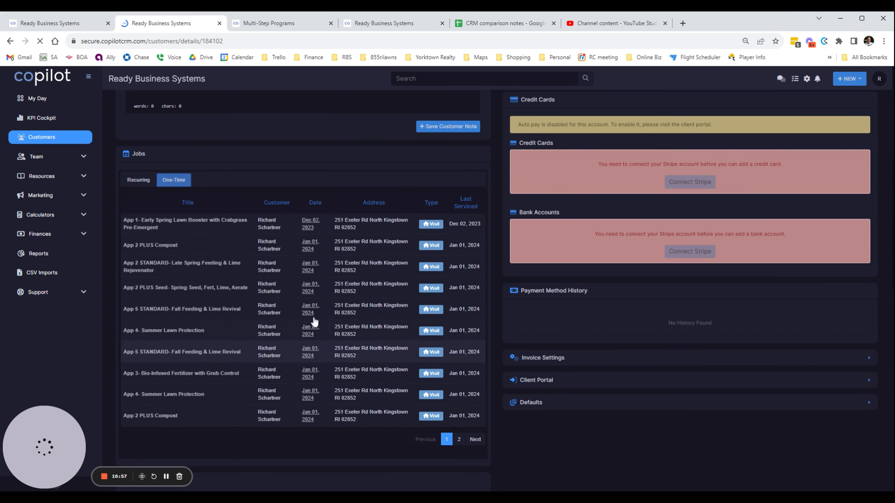
scroll(317, 317, down, 1)
scroll(352, 363, down, 1)
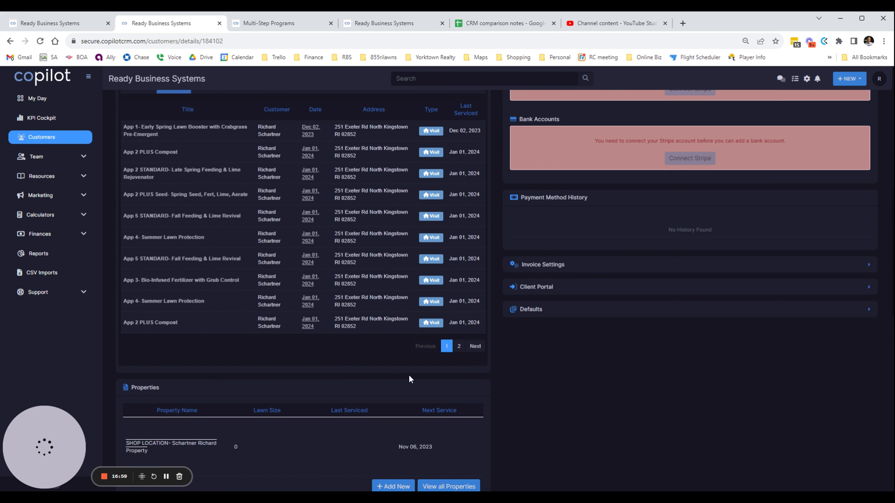
click(459, 347)
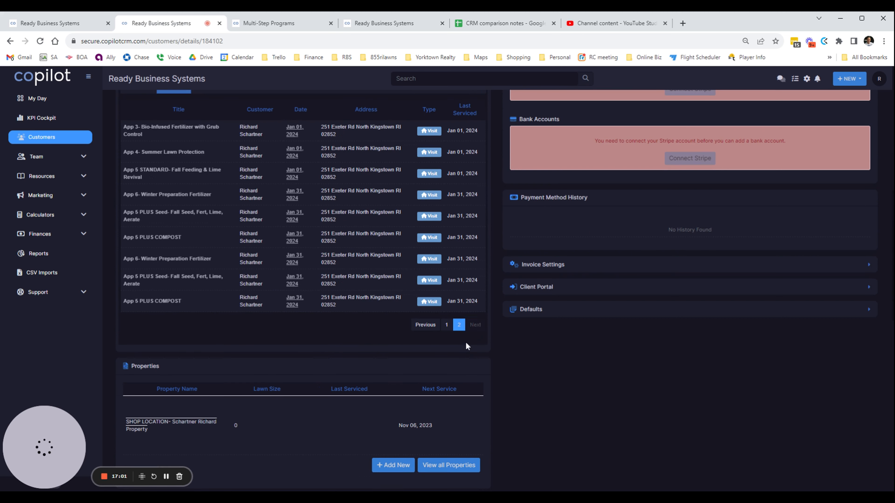
click(447, 325)
scroll(544, 257, up, 1)
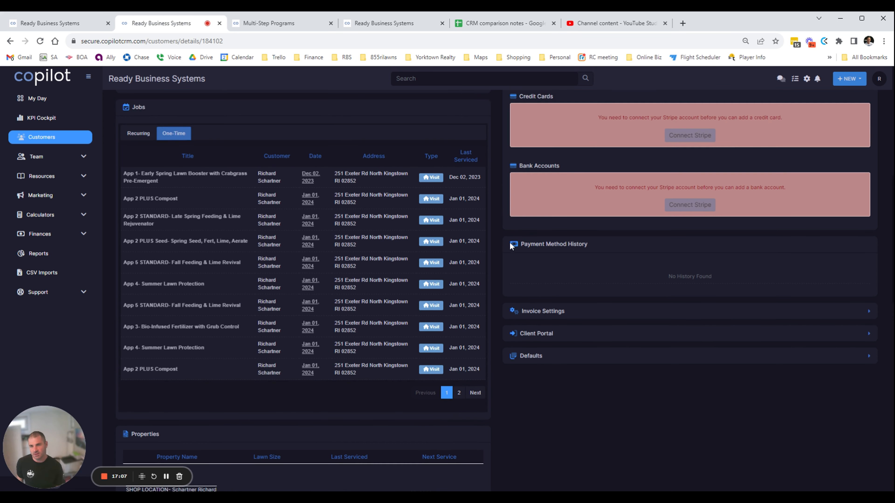